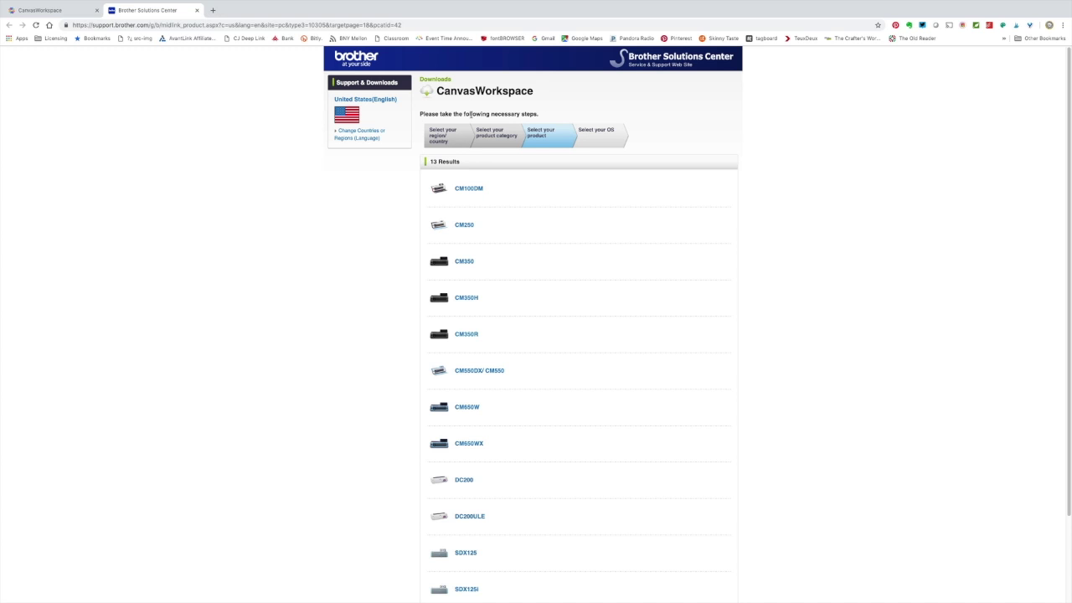
# Step: Select the SDX225 machine and search CanvasWorkspace downloads for Mac, macOS 10.14
pyautogui.scroll(-3, 504, 287)
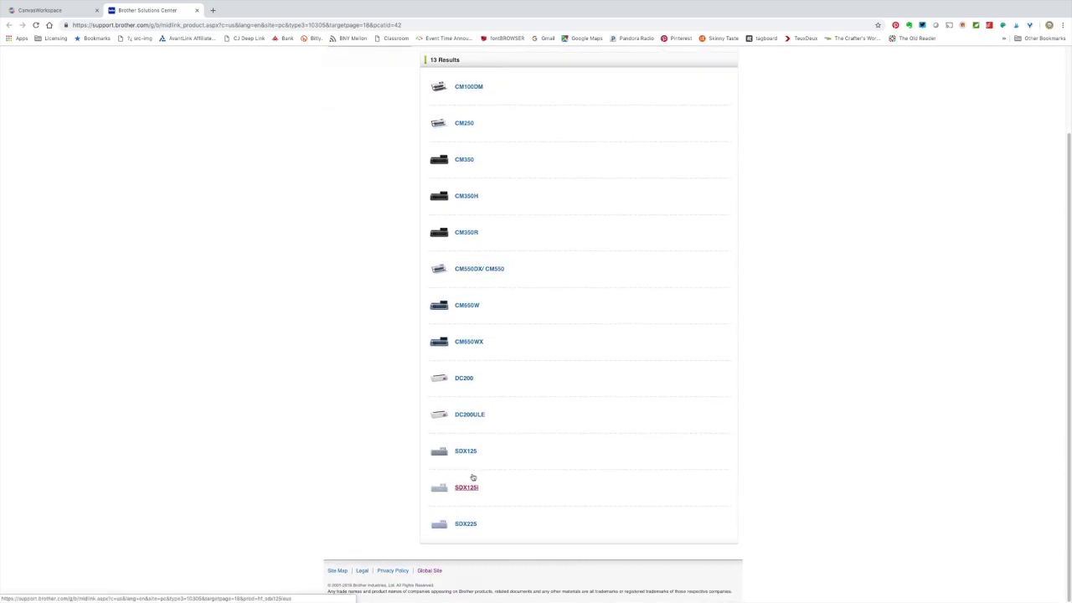
pyautogui.click(465, 524)
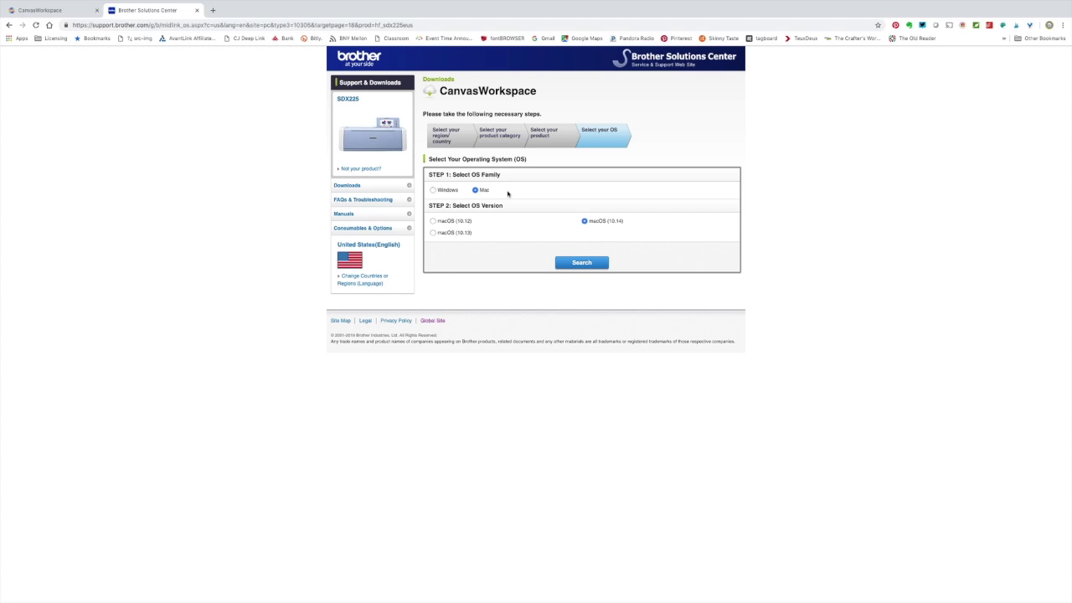
pyautogui.click(581, 263)
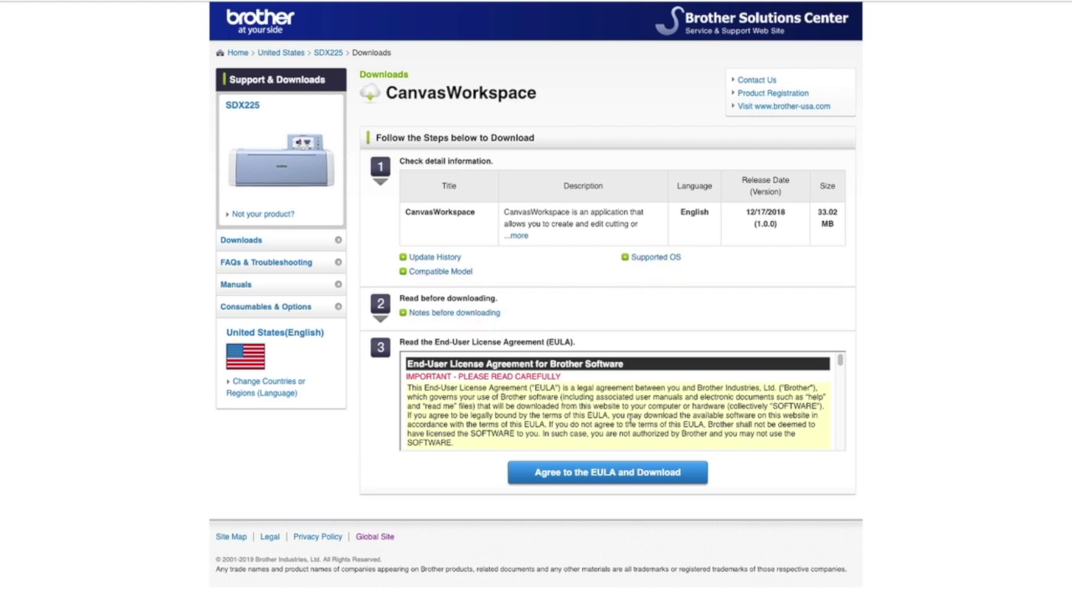
# Step: Agree to the EULA and save BrotherCanvasWorkspace.pkg into the Downloads folder
pyautogui.scroll(-15, 630, 419)
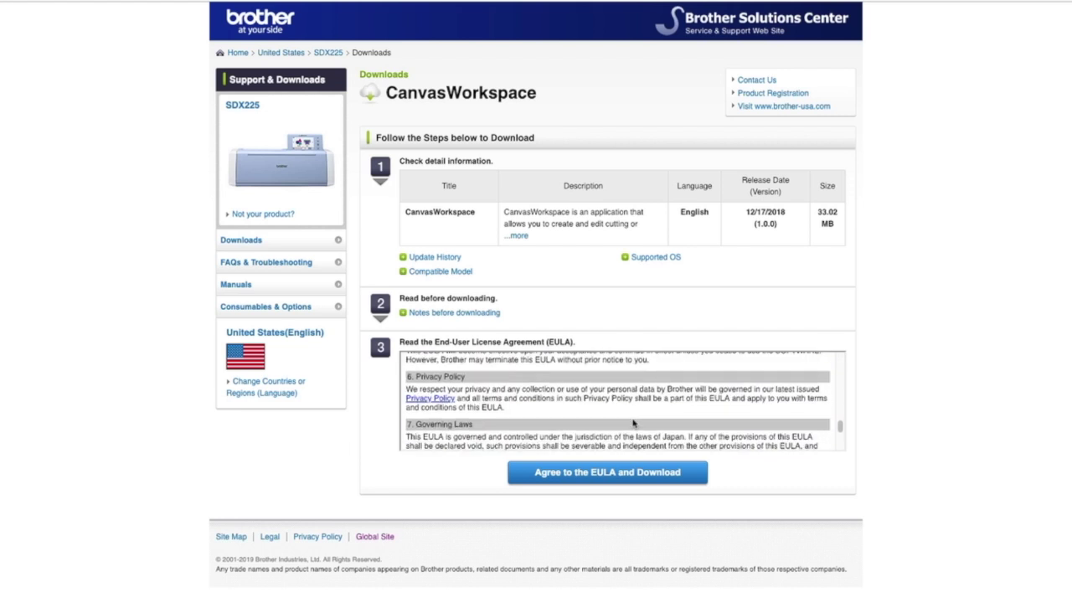
pyautogui.scroll(-5, 633, 423)
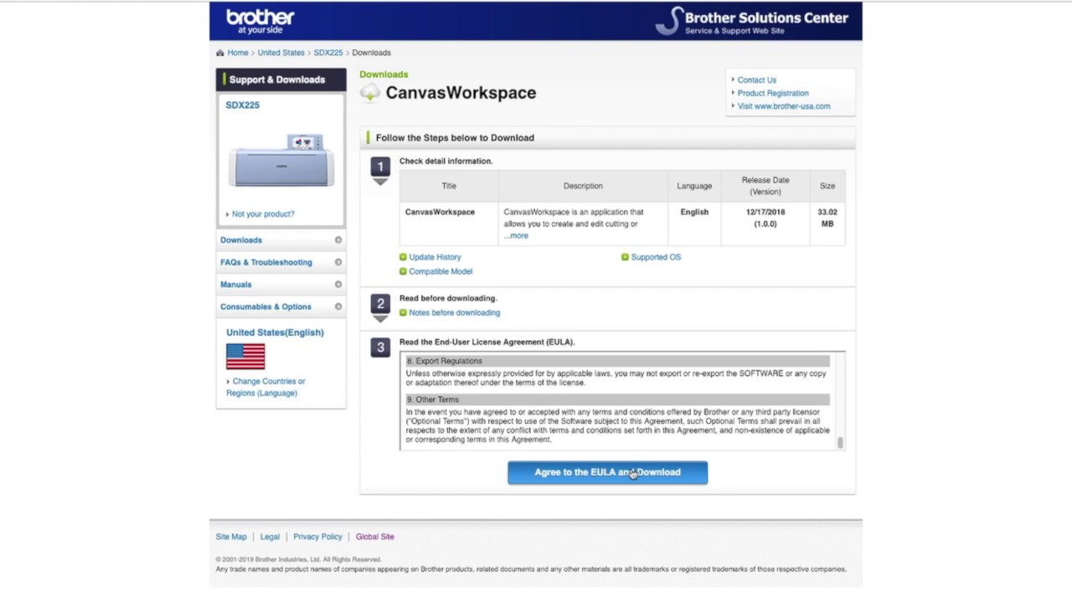
pyautogui.click(634, 475)
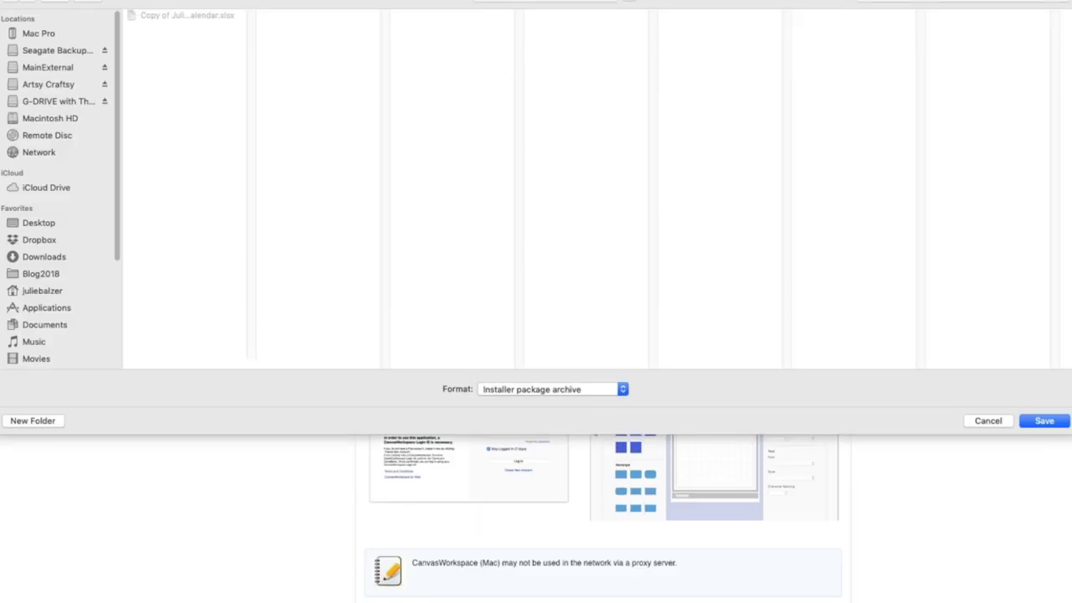
pyautogui.click(37, 255)
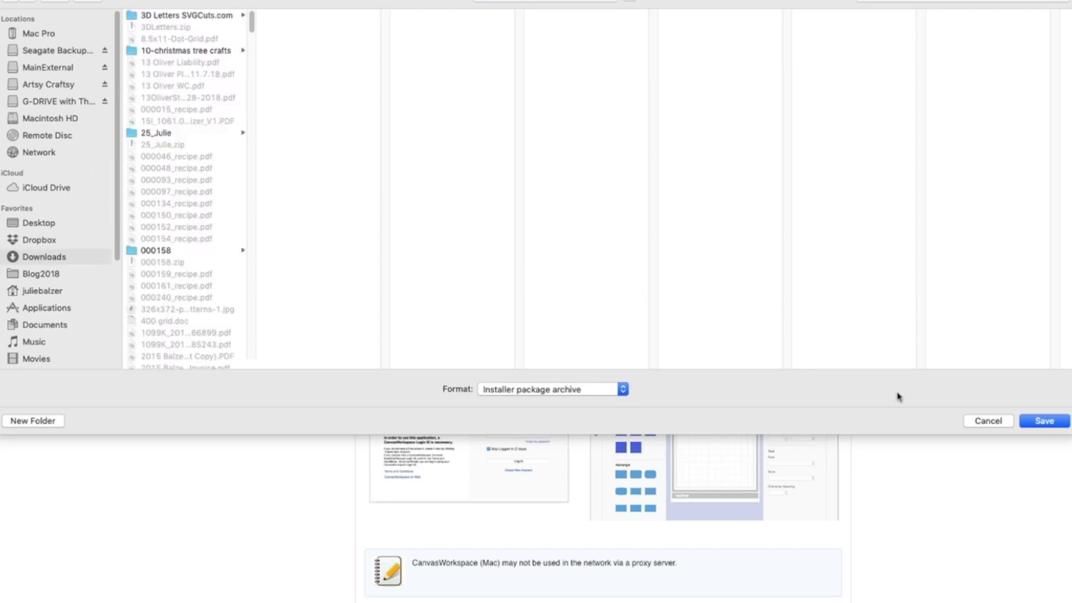
pyautogui.click(1040, 421)
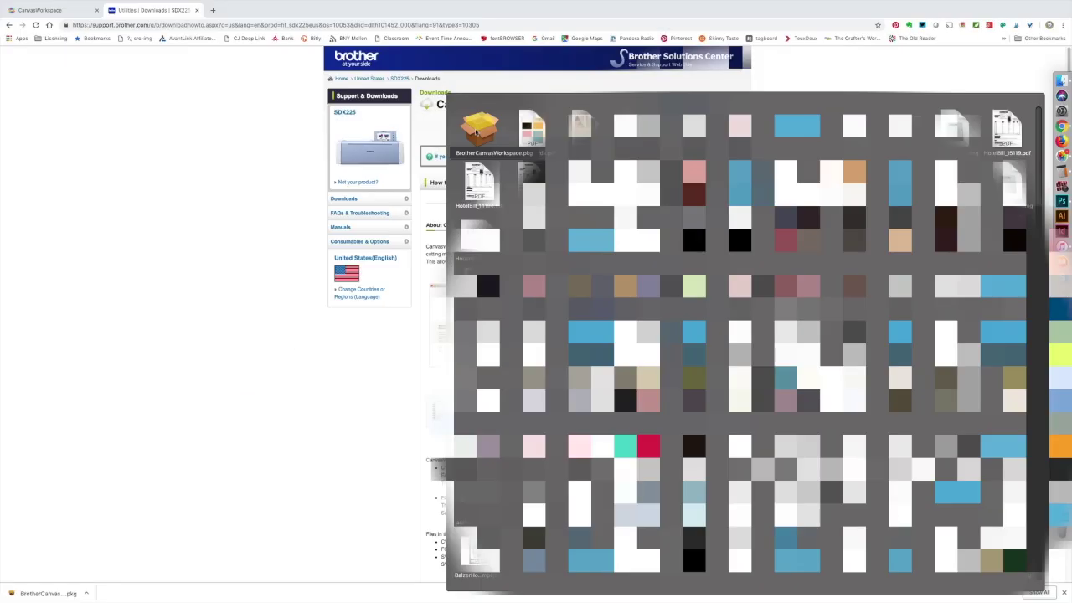
# Step: Run BrotherCanvasWorkspace.pkg and install it on Macintosh HD, authorising with the admin password
pyautogui.click(476, 132)
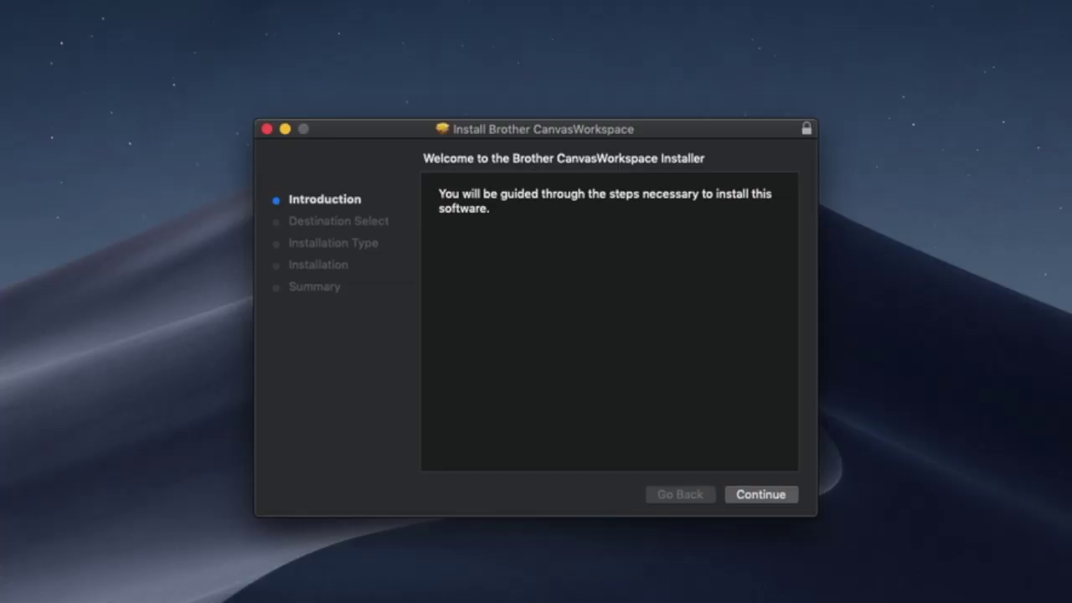
pyautogui.click(754, 497)
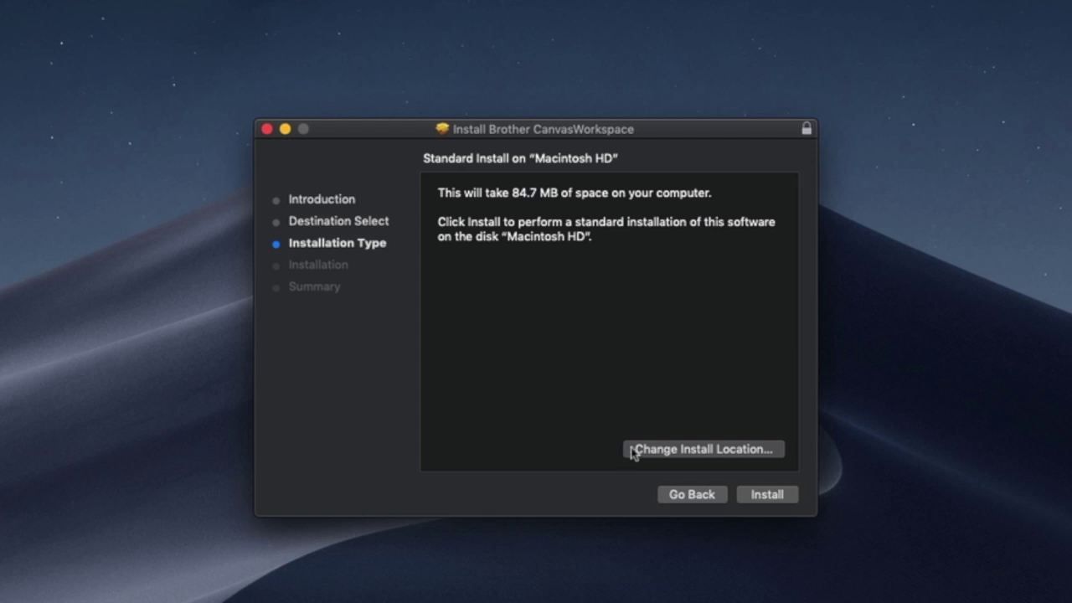
pyautogui.click(767, 496)
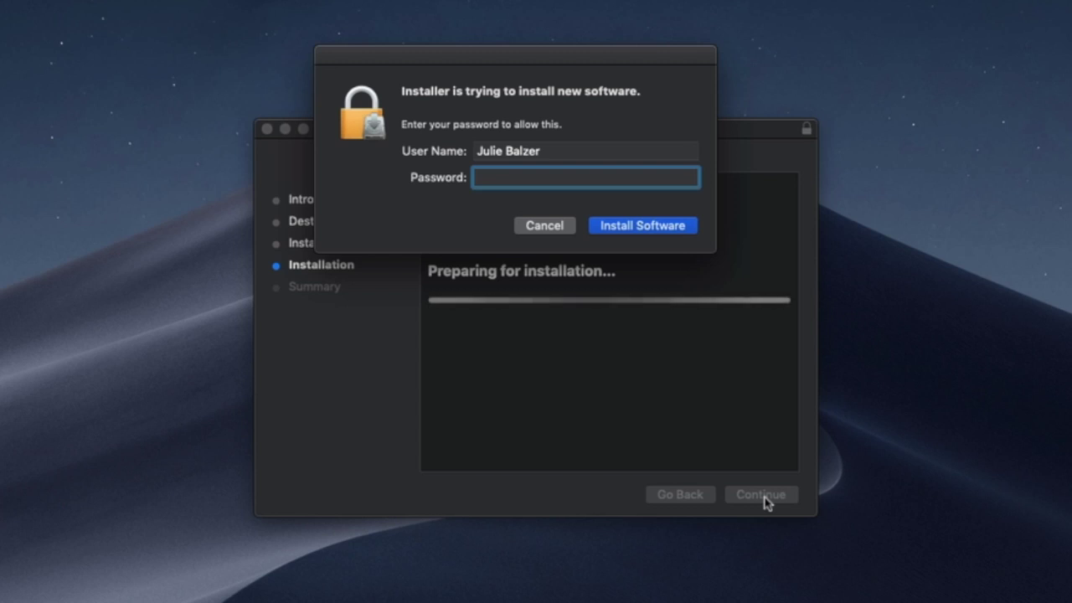
pyautogui.write('•••••')
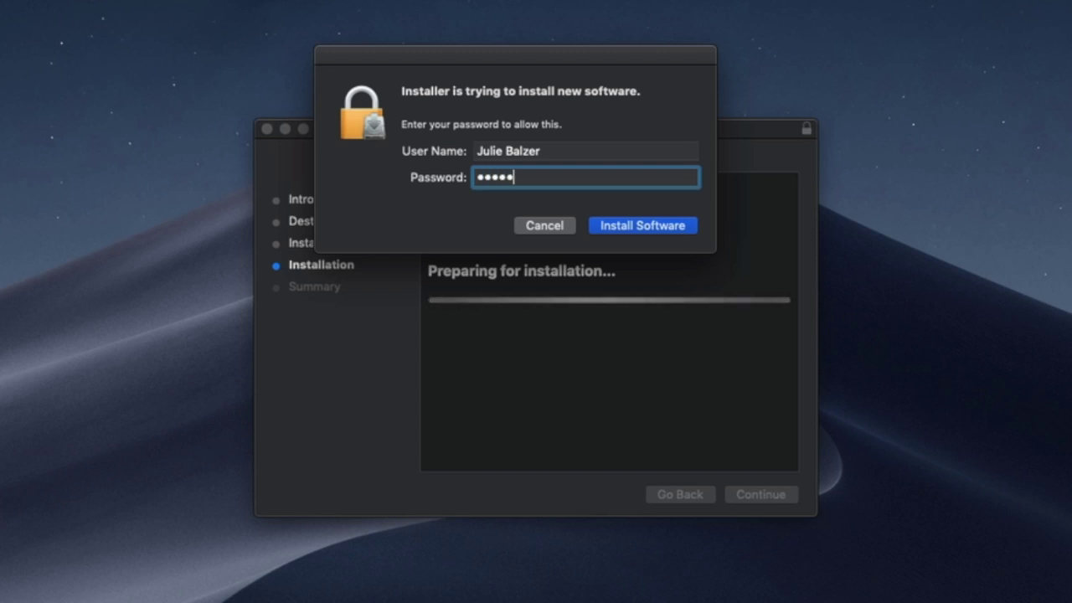
pyautogui.click(668, 239)
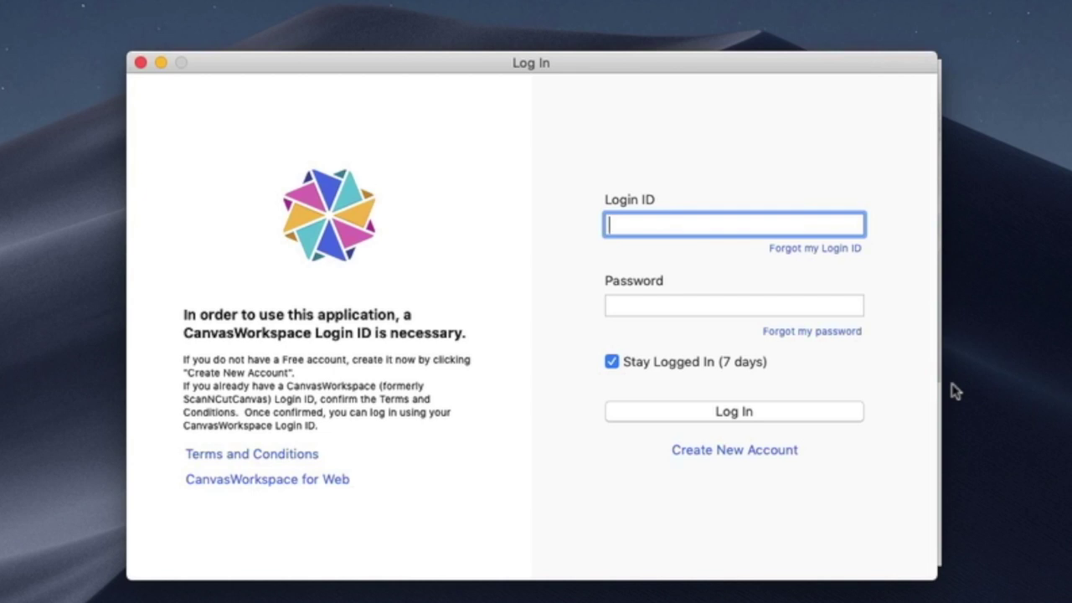
# Step: Enter the CanvasWorkspace Login ID and account password, then log in
pyautogui.write('milkcan')
pyautogui.press('Tab')
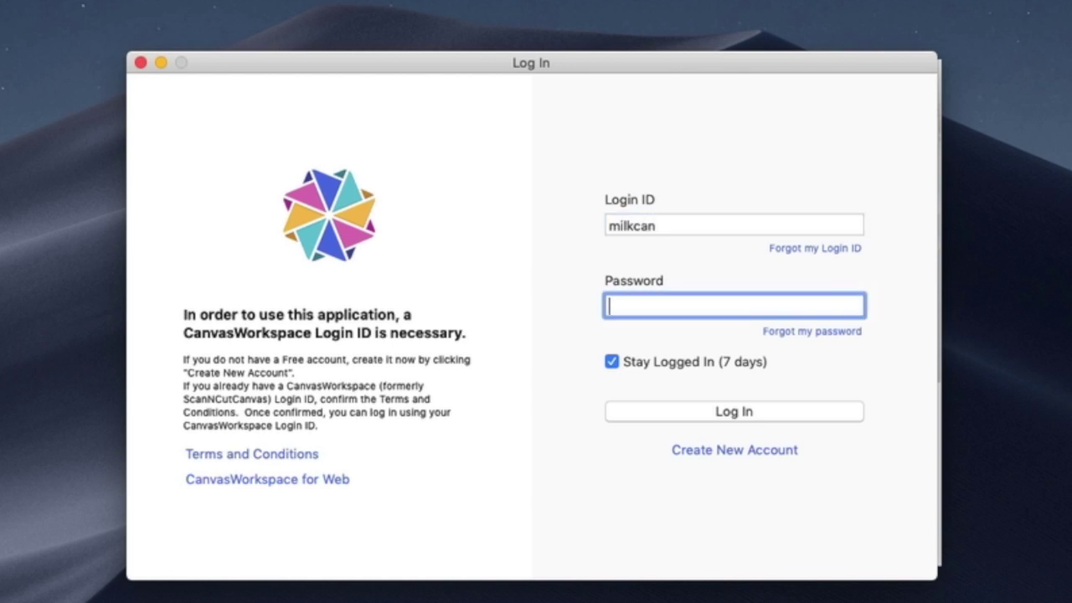
pyautogui.write('•••••••')
pyautogui.click(735, 413)
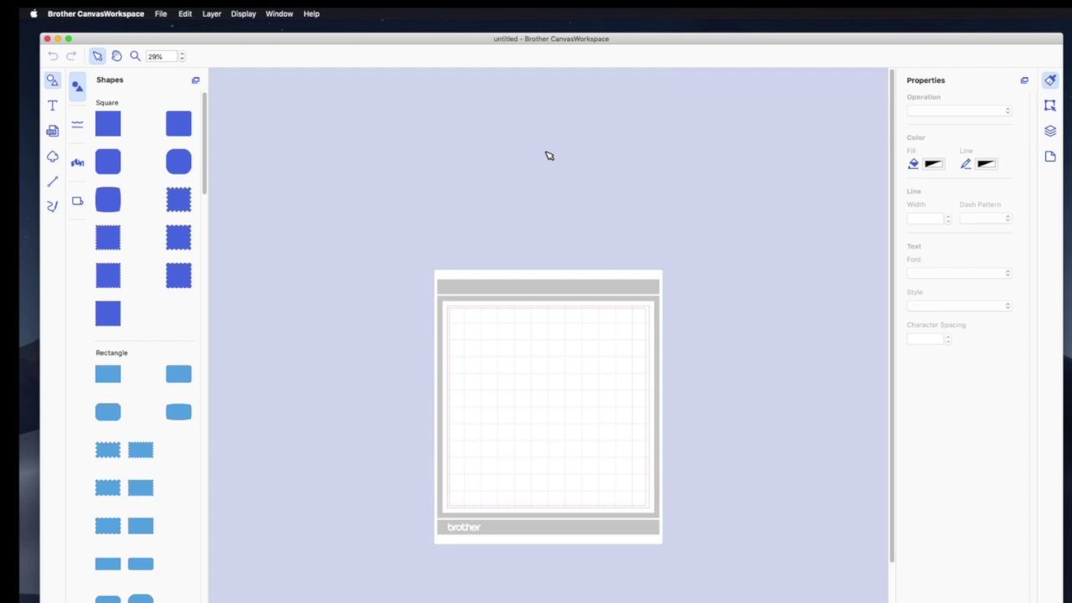
# Step: Zoom the empty cutting mat view up to 50%
pyautogui.click(182, 53)
pyautogui.click(181, 54)
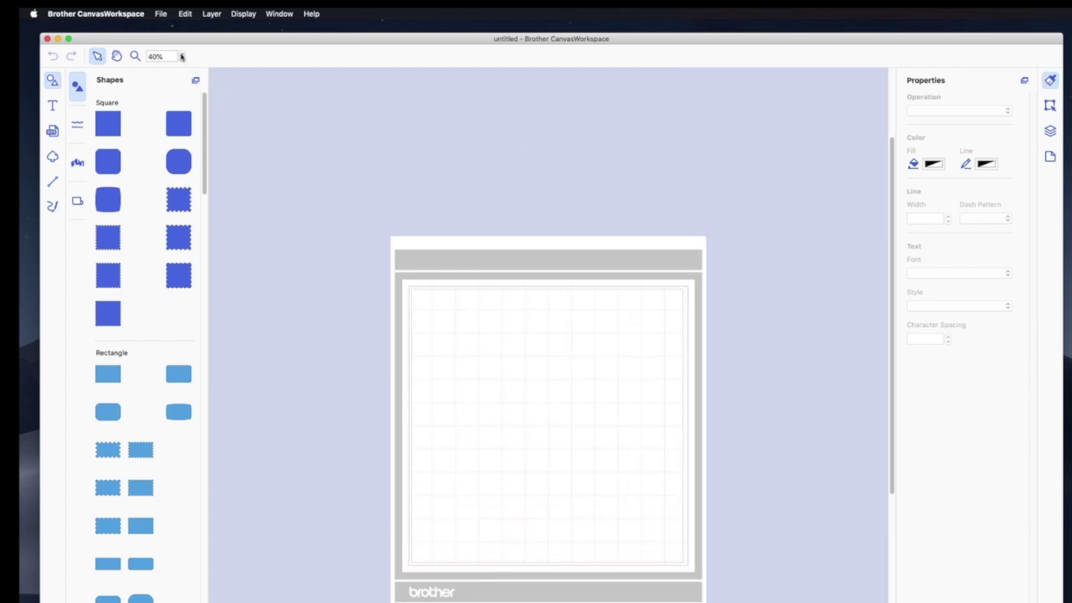
pyautogui.click(182, 53)
pyautogui.scroll(-2, 548, 291)
pyautogui.scroll(-2, 549, 291)
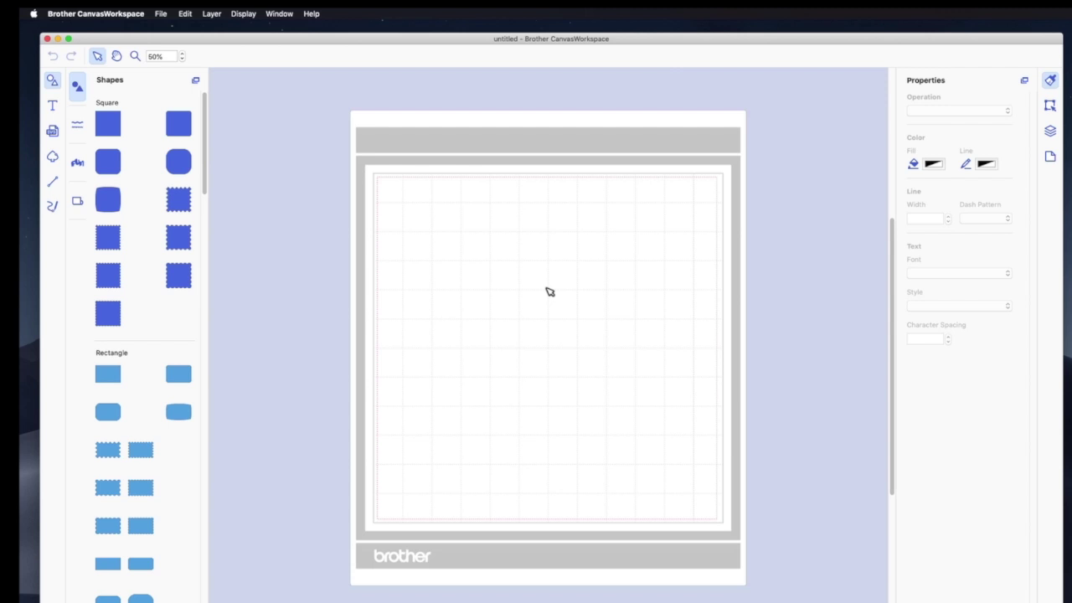
pyautogui.hscroll(1, 545, 289)
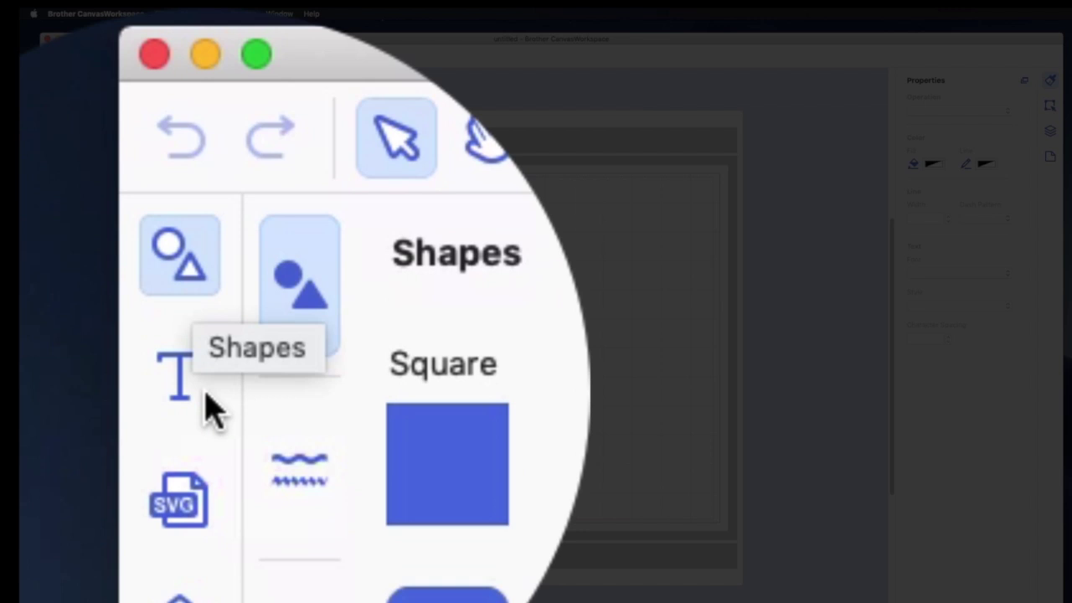
# Step: Try the Text, SVG import, Image Tracing, Line and Freehand Path tools, cancelling each dialog
pyautogui.click(207, 395)
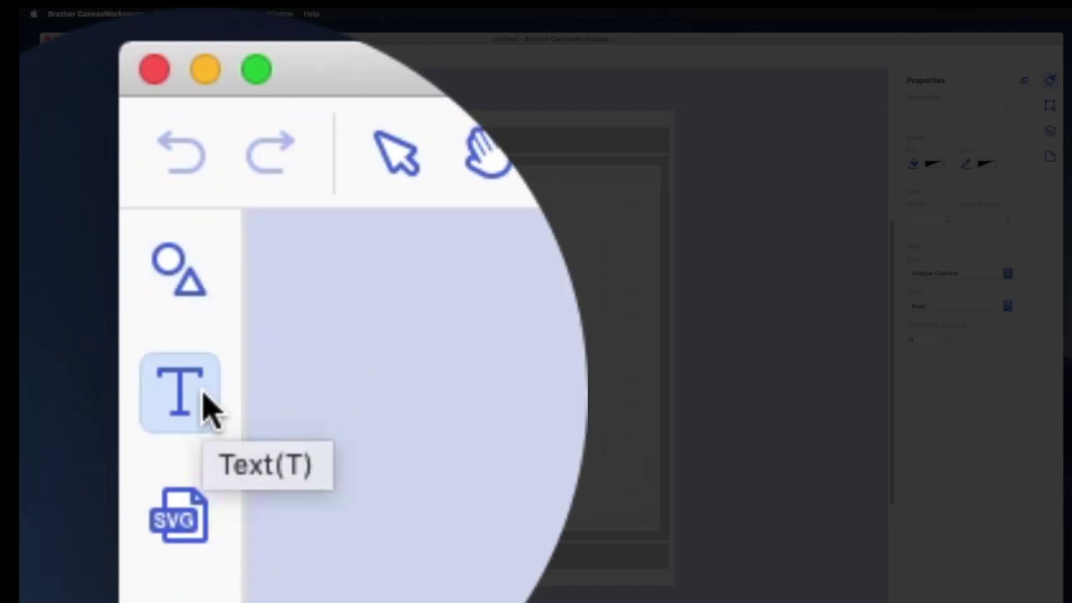
pyautogui.click(182, 397)
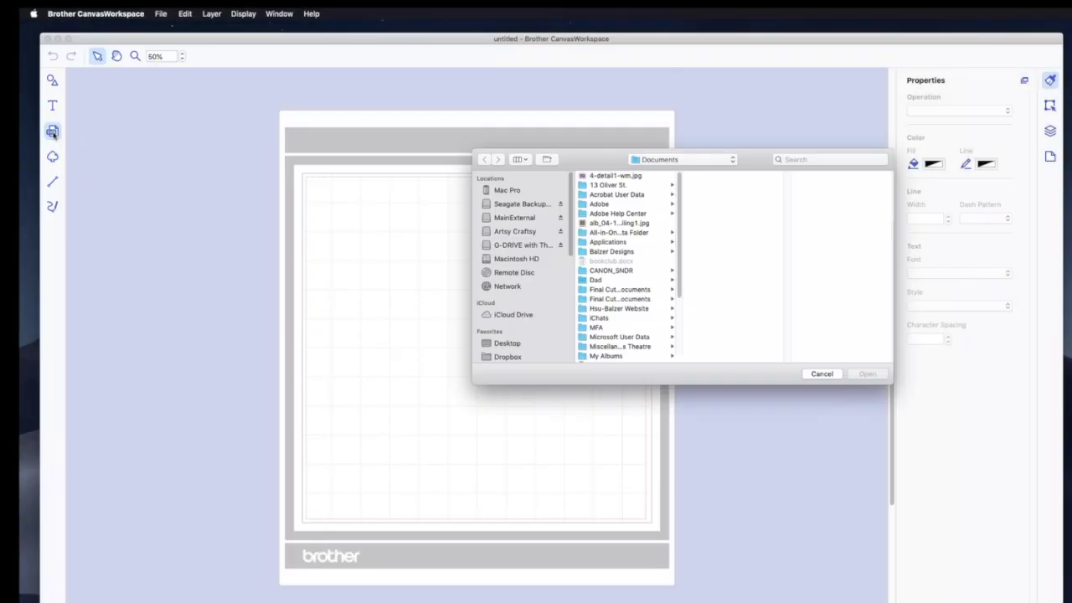
pyautogui.click(825, 374)
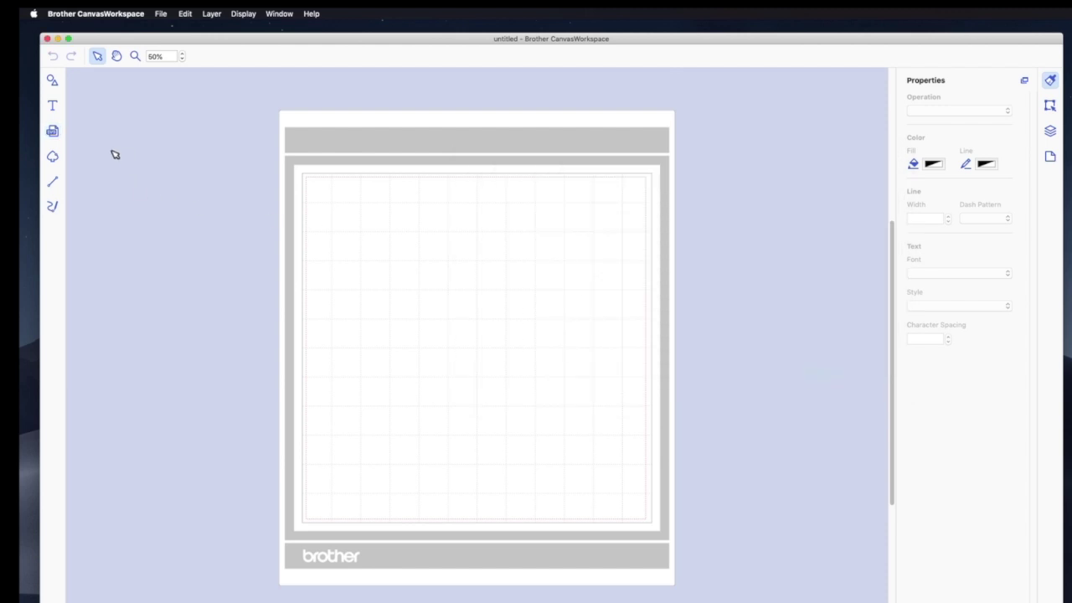
pyautogui.click(54, 157)
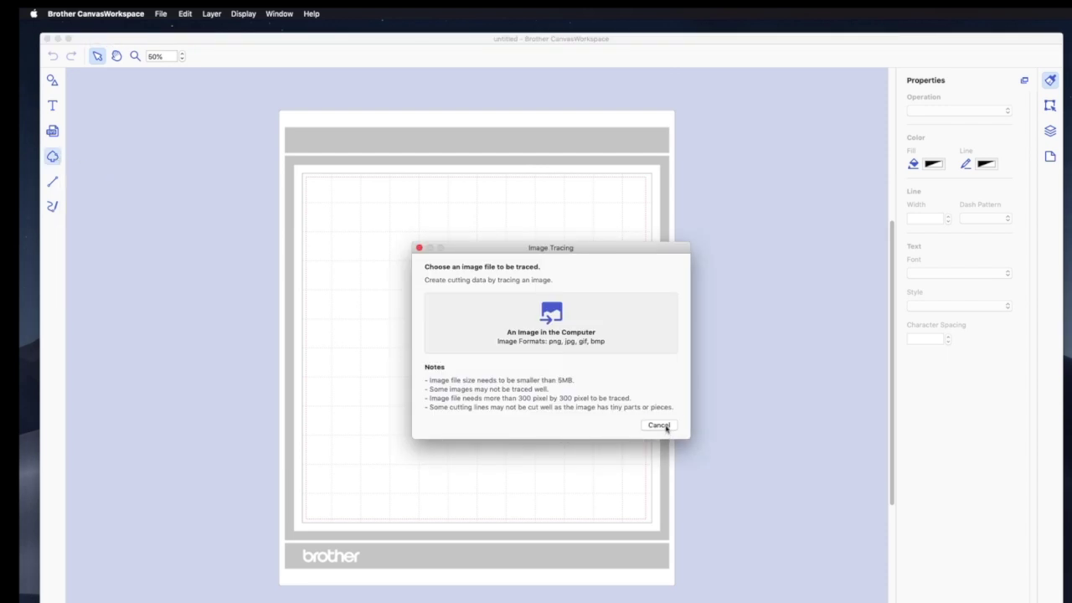
pyautogui.click(660, 426)
pyautogui.click(53, 184)
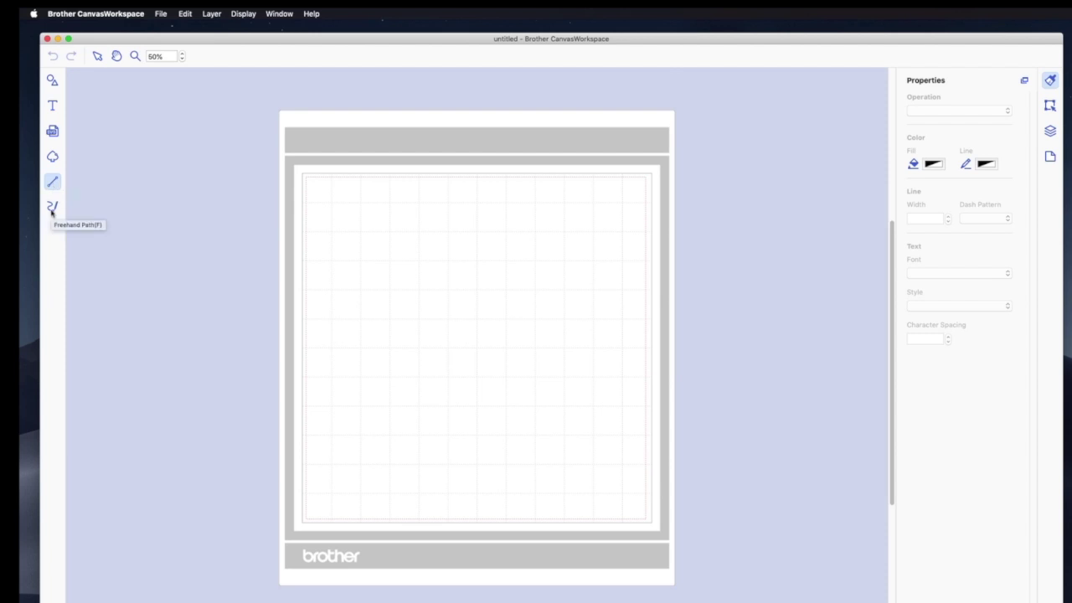
pyautogui.click(52, 207)
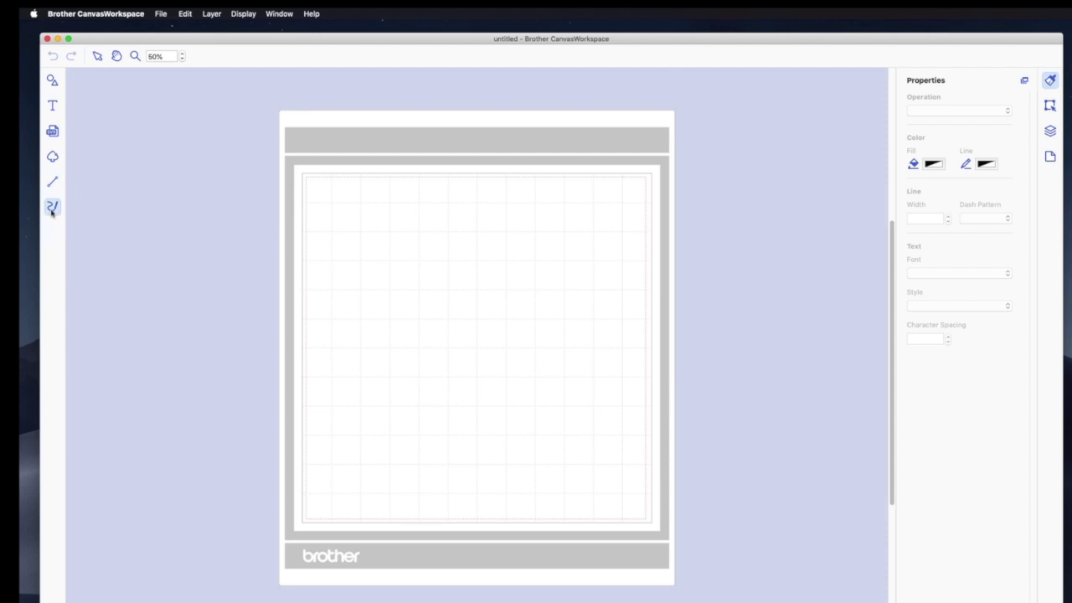
# Step: Open the built-in design library and scroll through the Borders designs
pyautogui.click(52, 82)
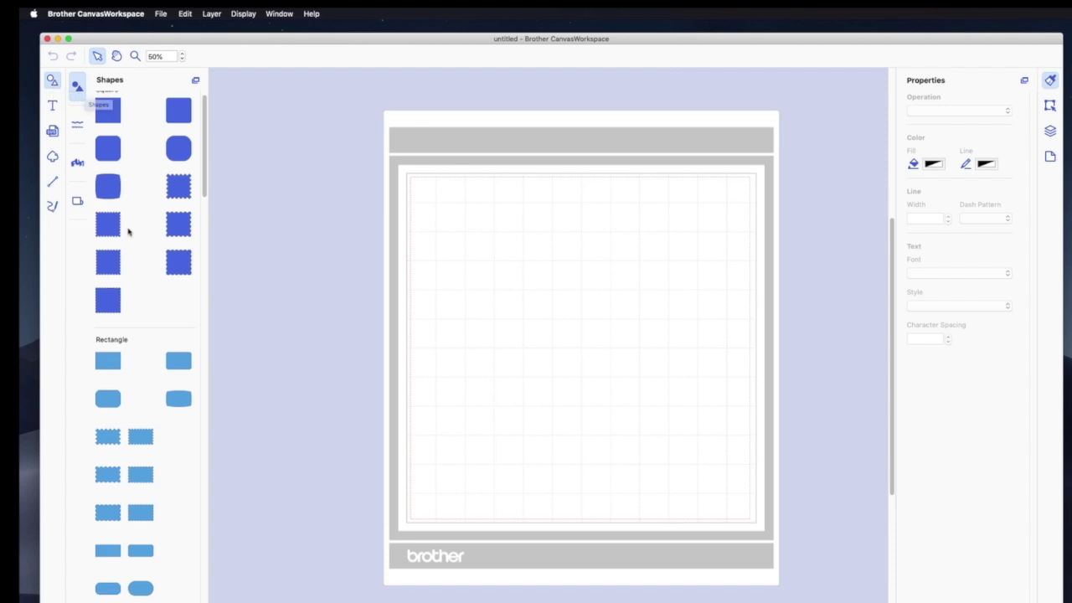
pyautogui.scroll(-10, 129, 230)
pyautogui.scroll(-15, 129, 232)
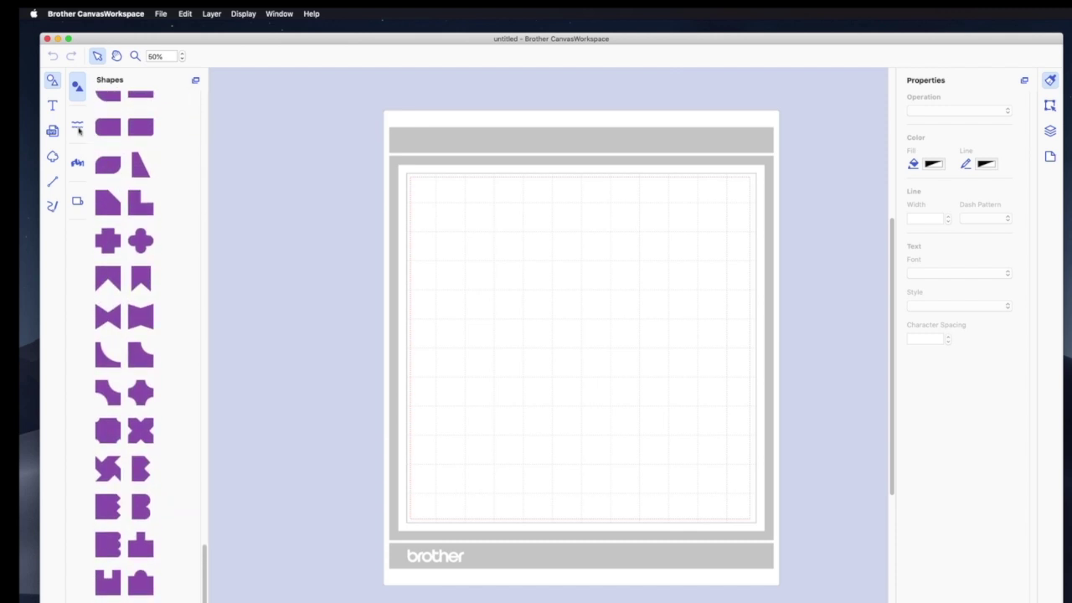
pyautogui.click(77, 126)
pyautogui.scroll(-5, 130, 263)
pyautogui.scroll(-5, 130, 262)
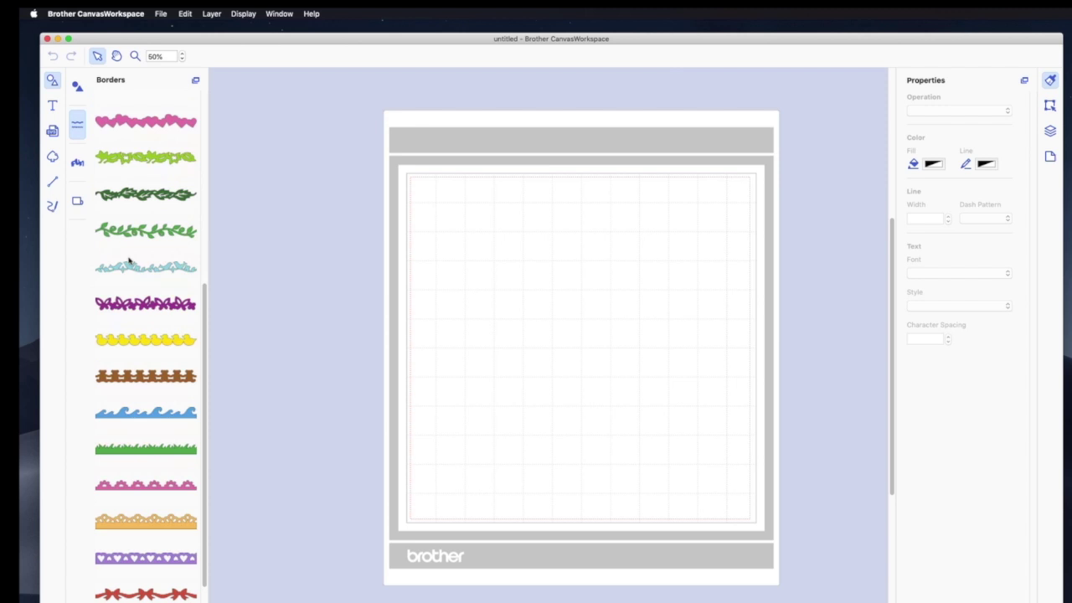
# Step: Scroll through the Words designs, then switch to the Roll Feeder collection
pyautogui.click(77, 163)
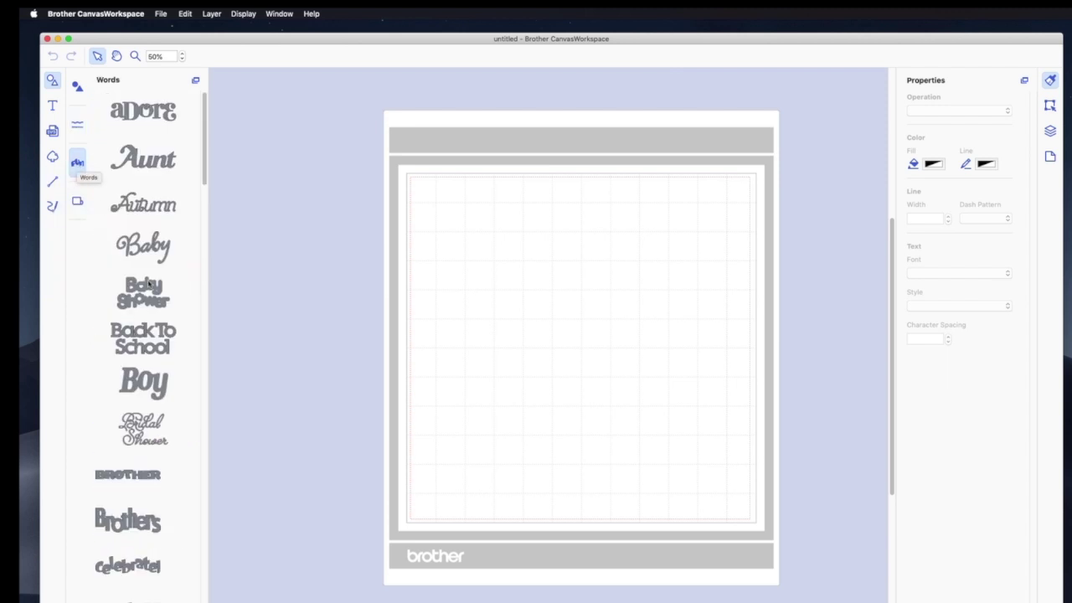
pyautogui.scroll(-2, 150, 285)
pyautogui.scroll(-15, 149, 284)
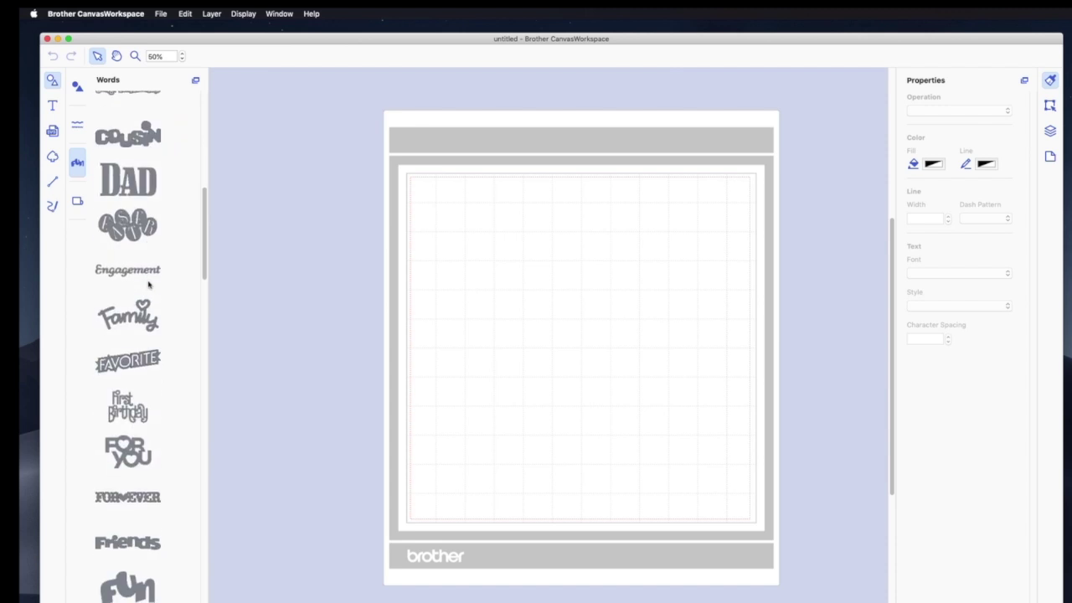
pyautogui.scroll(-15, 149, 284)
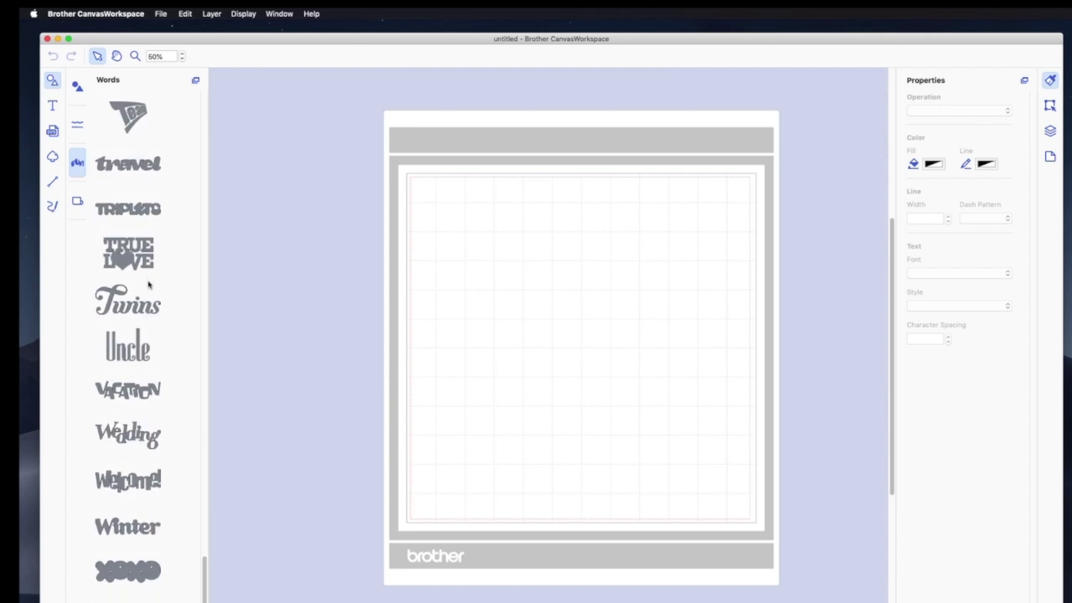
pyautogui.click(77, 202)
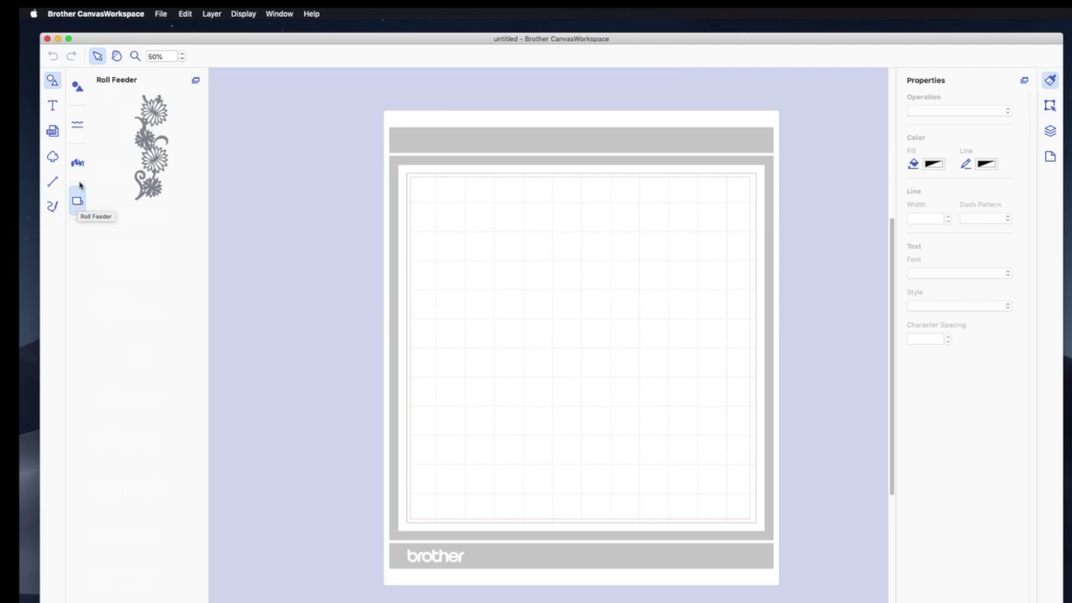
# Step: Choose the Text tool and browse the font list, leaving Antique Oakland Bold selected
pyautogui.click(53, 106)
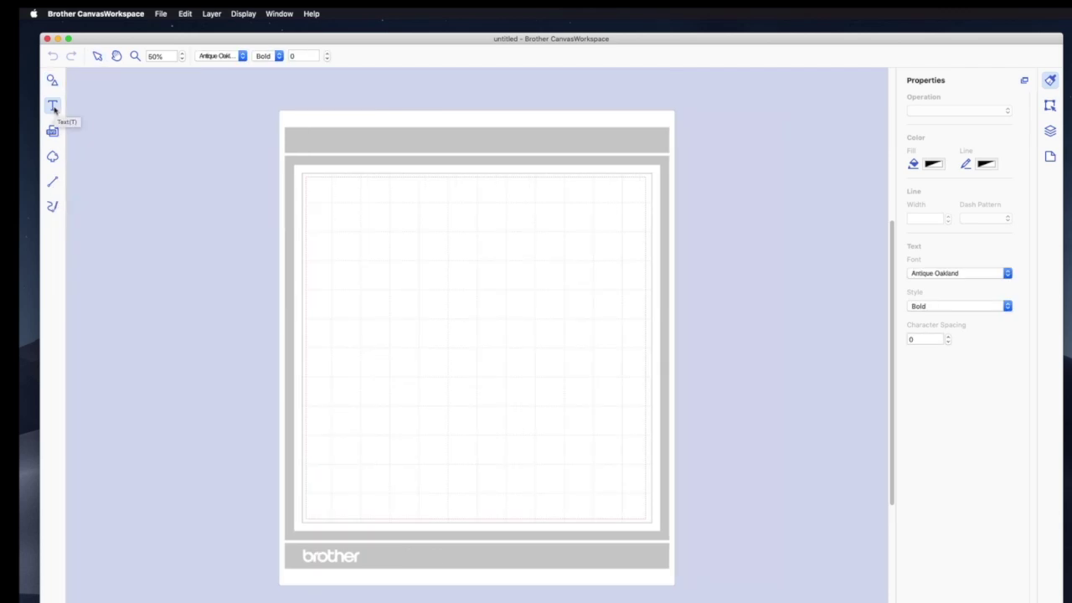
pyautogui.click(944, 274)
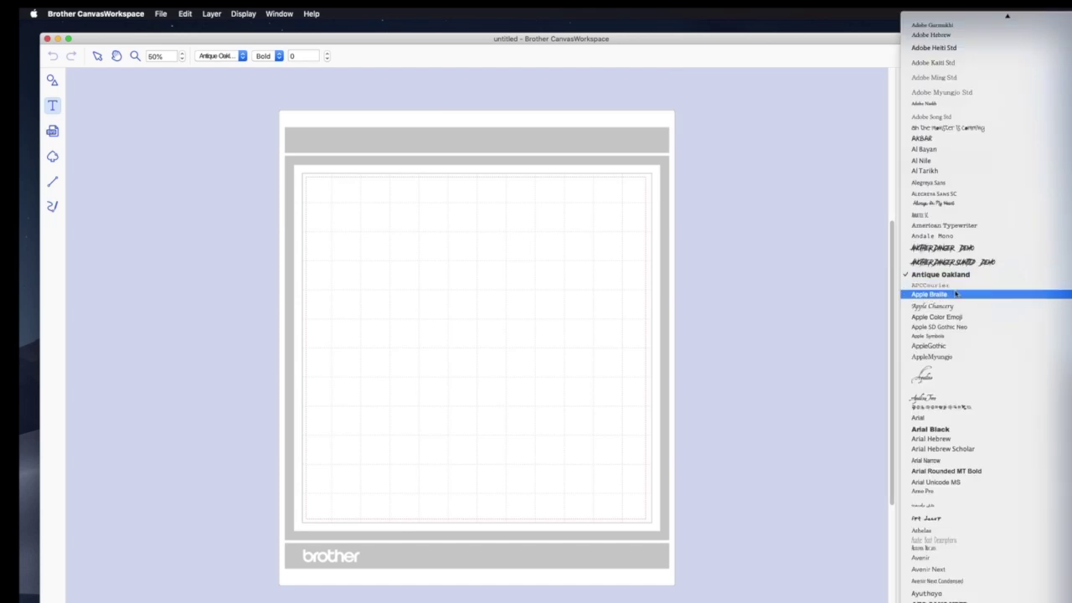
pyautogui.scroll(-5, 955, 289)
pyautogui.scroll(-15, 956, 294)
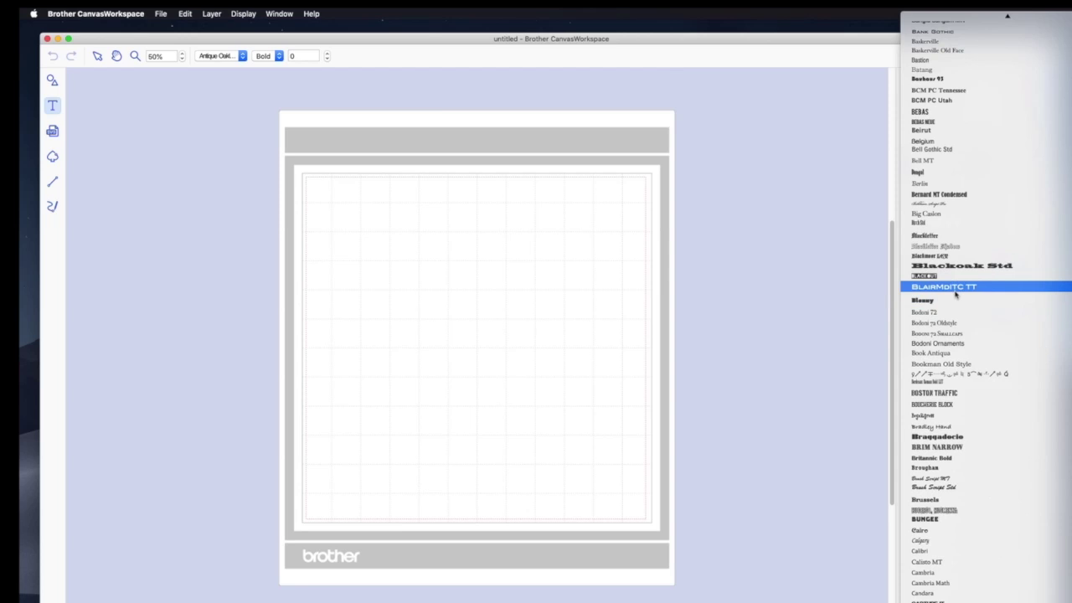
pyautogui.scroll(-3, 956, 294)
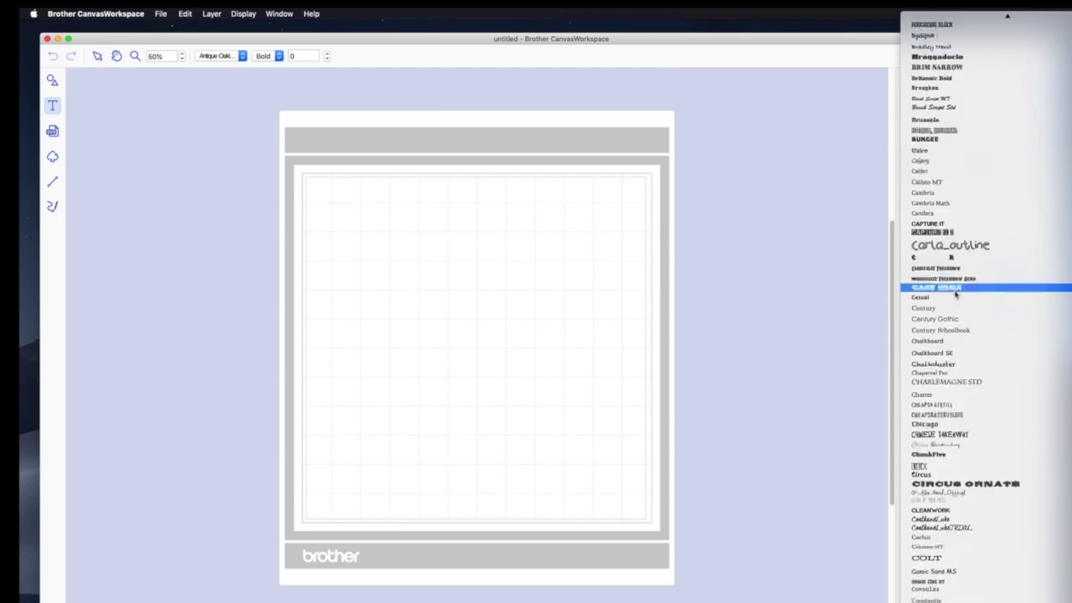
pyautogui.scroll(-20, 955, 293)
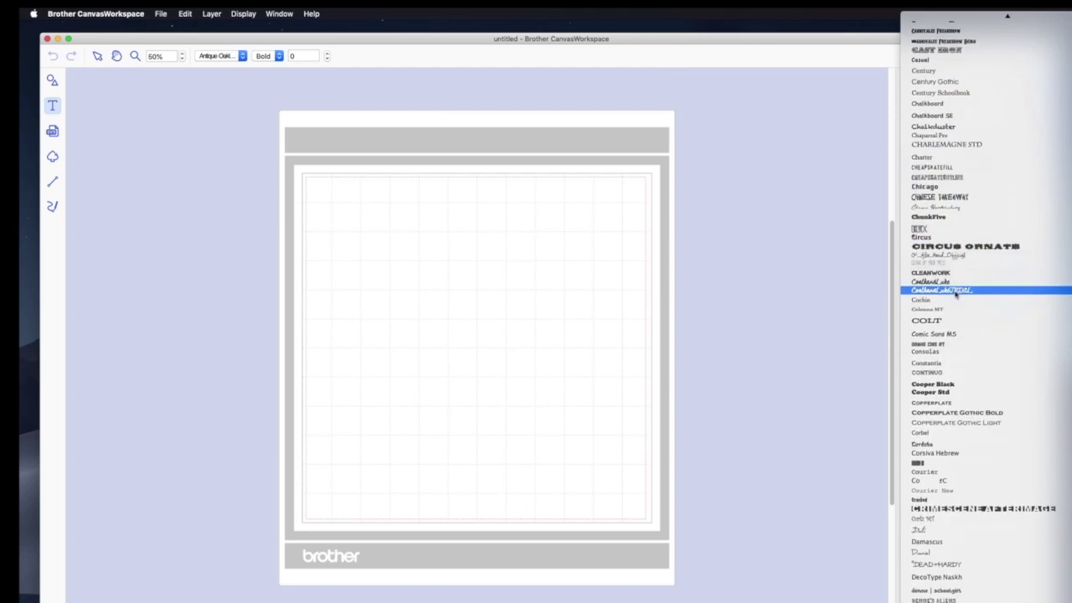
pyautogui.scroll(-3, 956, 293)
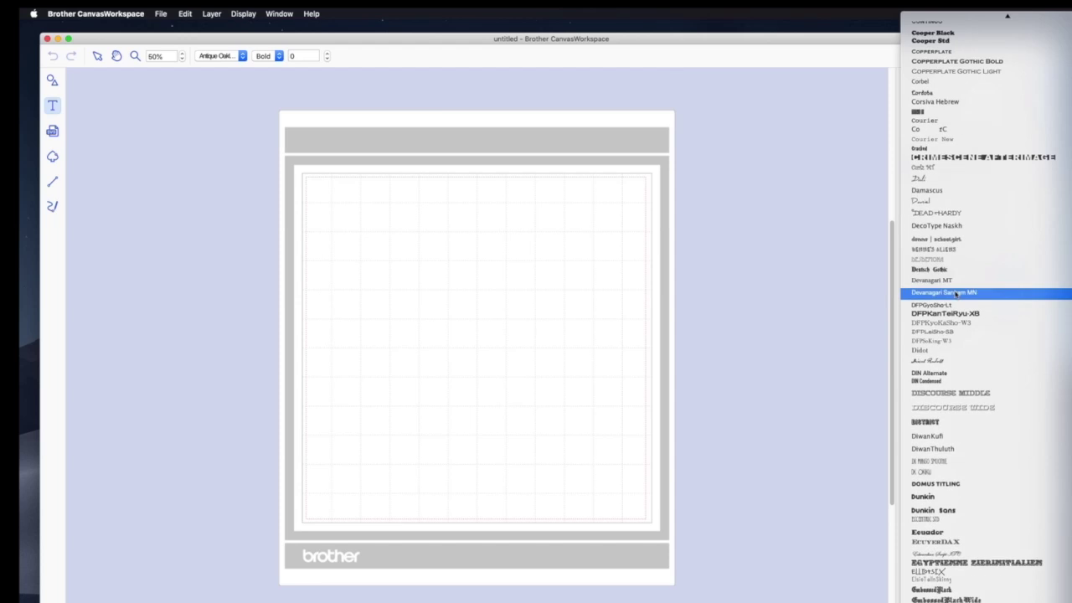
pyautogui.scroll(20, 956, 293)
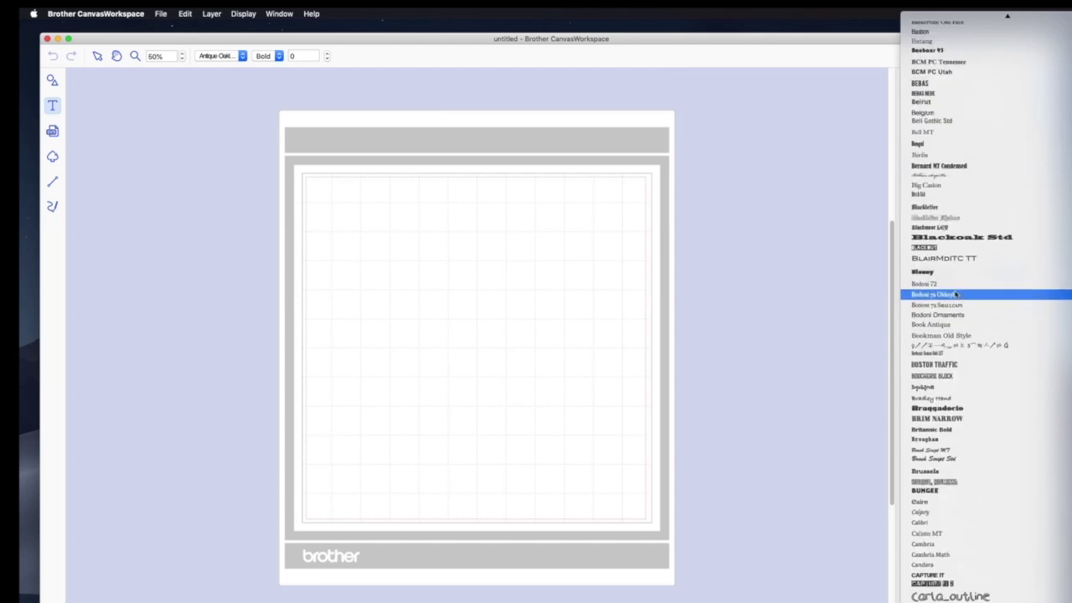
pyautogui.scroll(20, 956, 295)
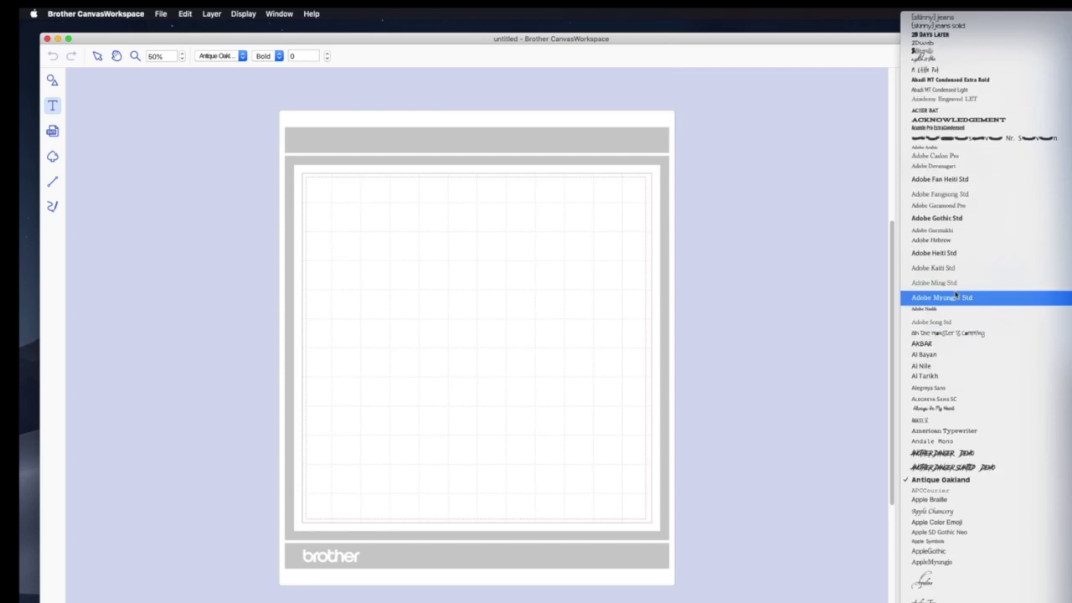
pyautogui.click(770, 273)
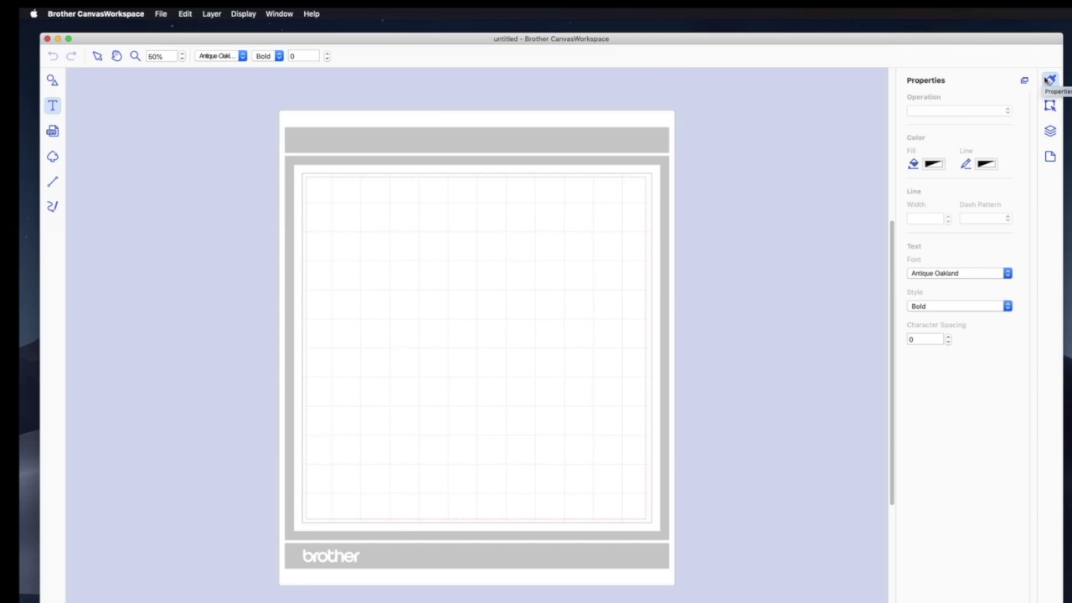
# Step: View the Edit position and size options, then show the empty Layers panel
pyautogui.click(1050, 107)
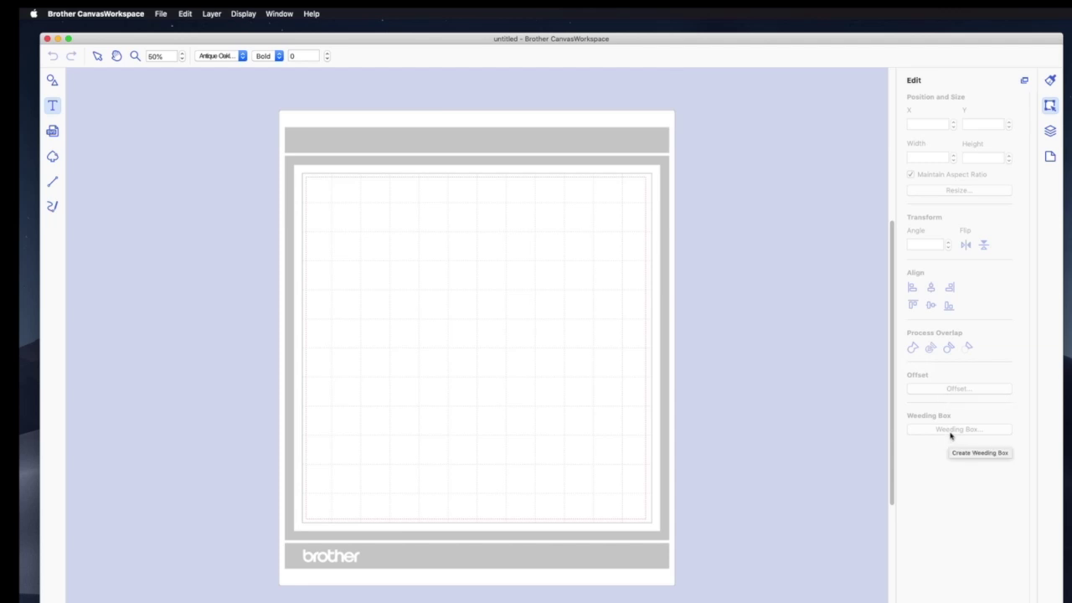
pyautogui.click(1050, 132)
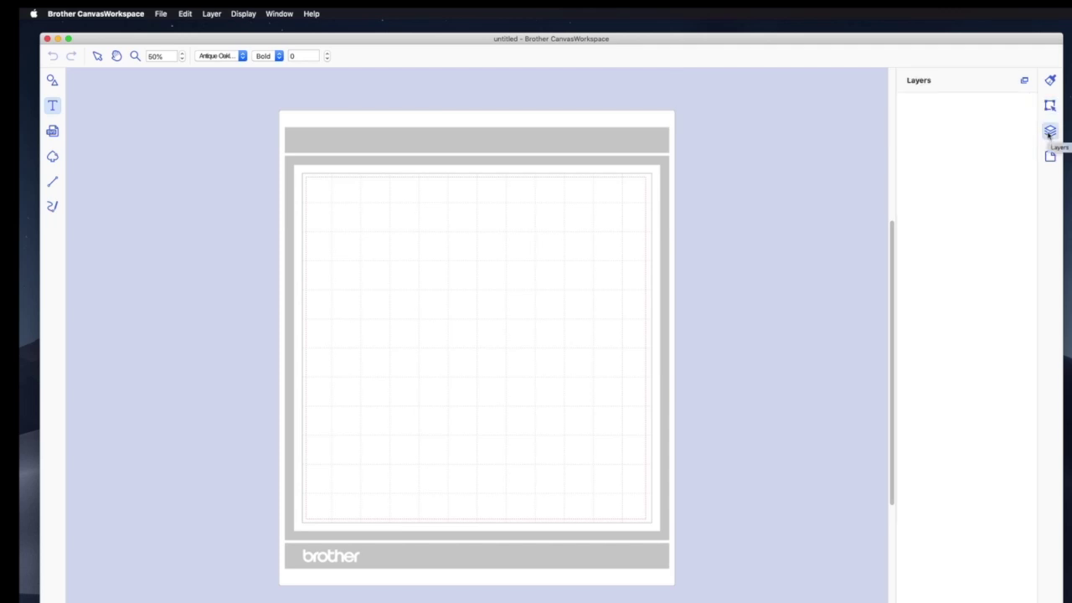
# Step: Add a square from Shapes at the top-left, then drag a rounded rectangle below-right of it
pyautogui.click(52, 82)
pyautogui.click(52, 81)
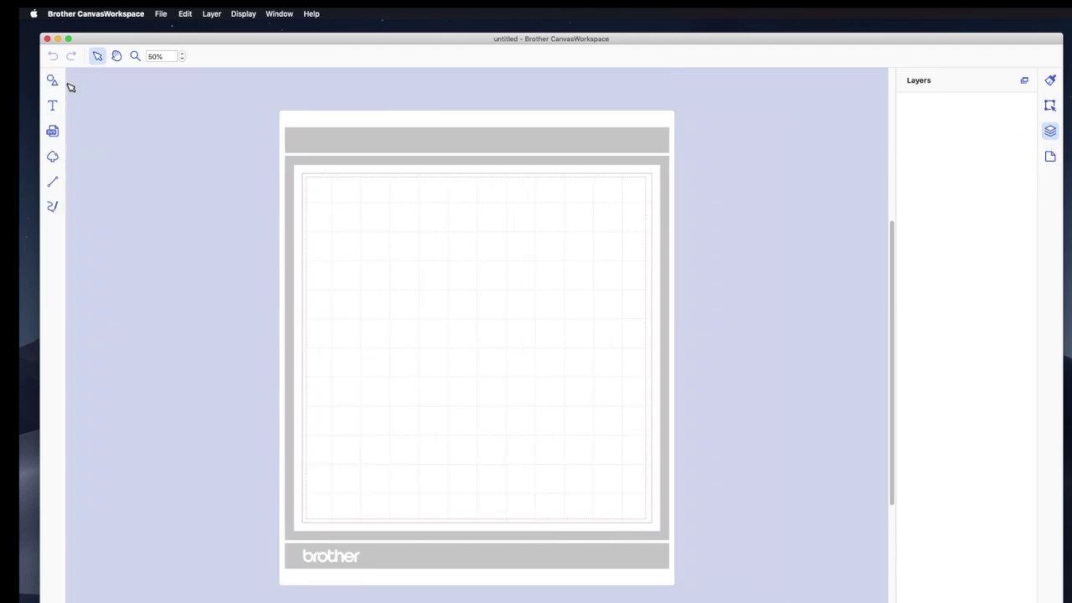
pyautogui.click(52, 81)
pyautogui.click(76, 86)
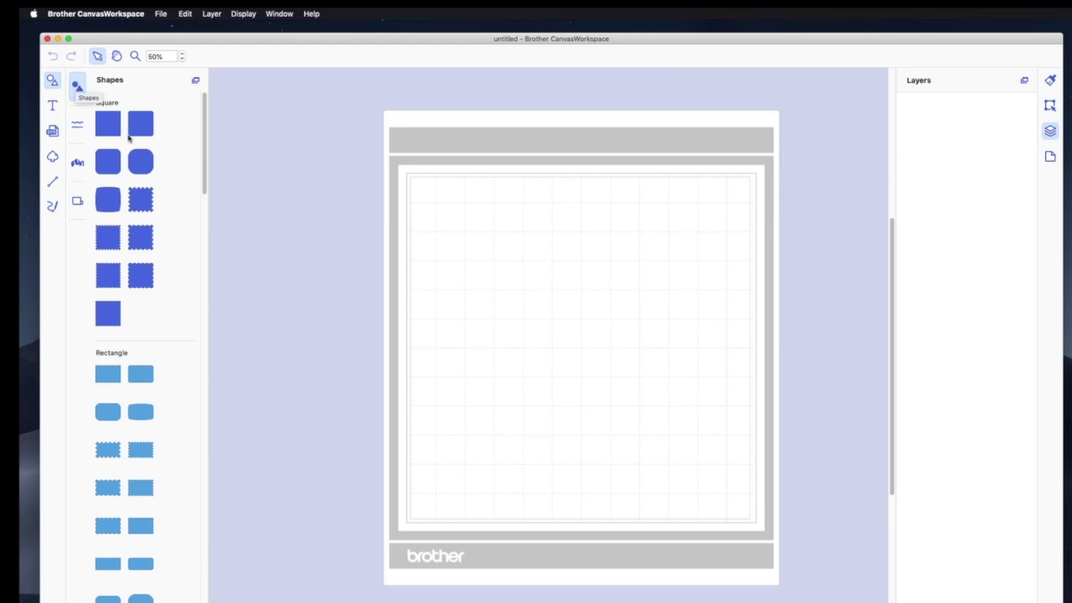
pyautogui.click(114, 129)
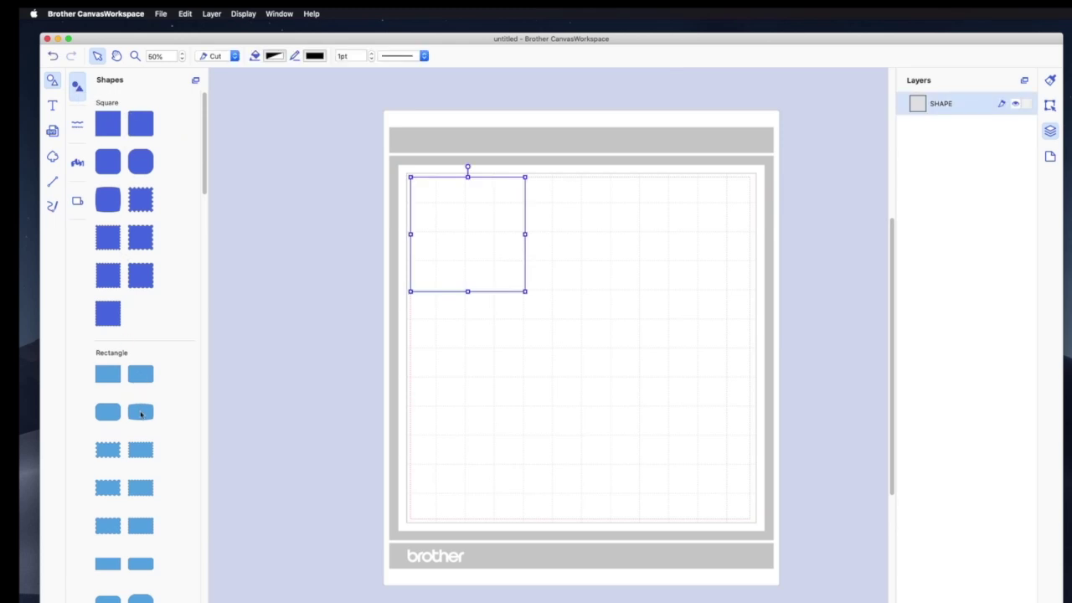
pyautogui.moveTo(141, 412); pyautogui.dragTo(553, 302)
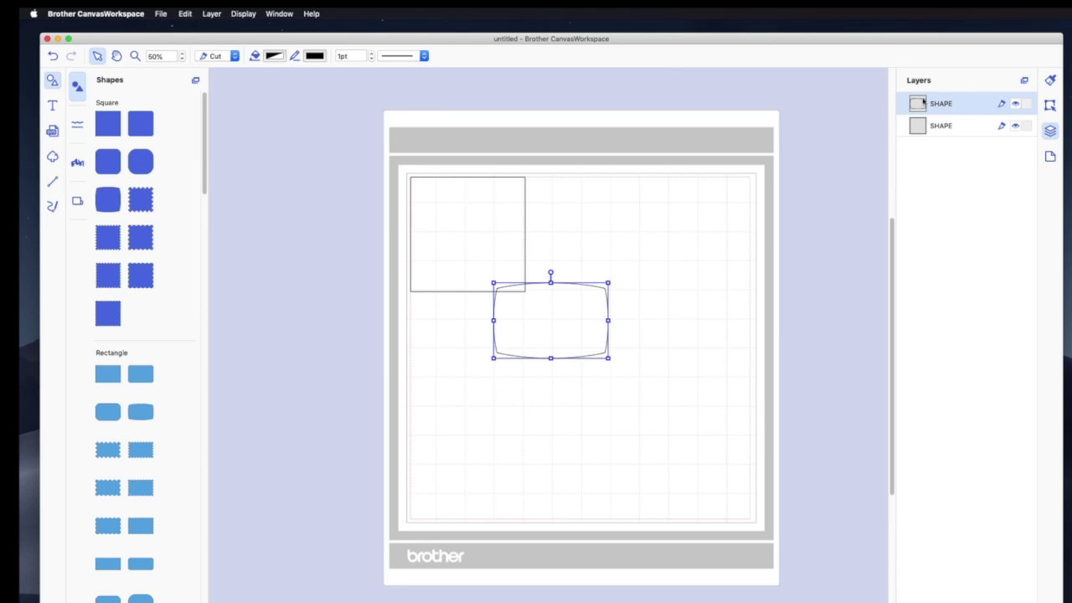
# Step: Fill the rounded rectangle with Cyan and the square with Magenta from the named colour palette
pyautogui.click(1051, 79)
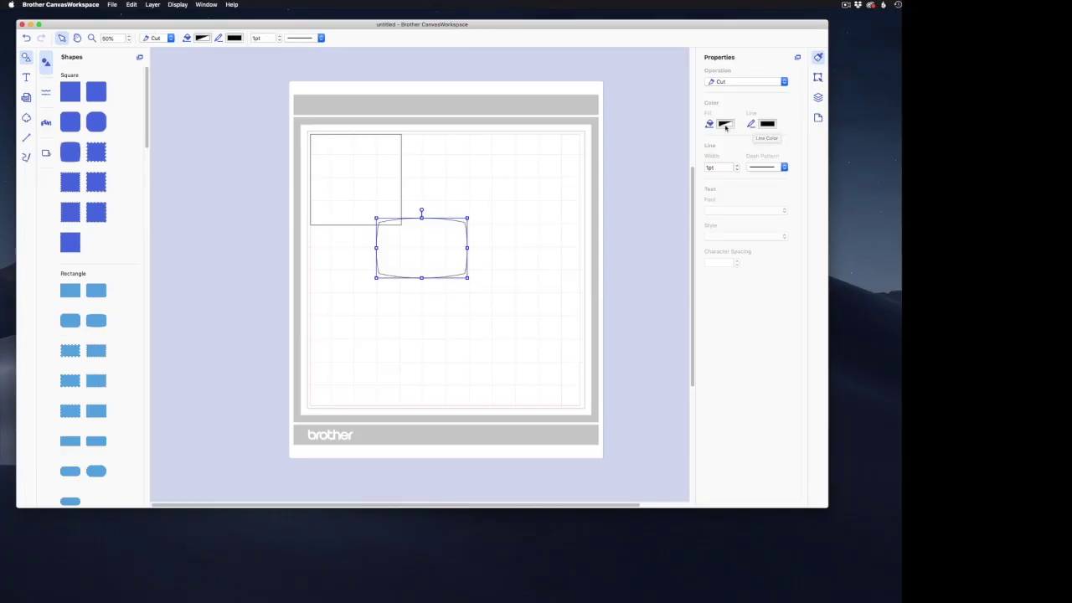
pyautogui.click(937, 165)
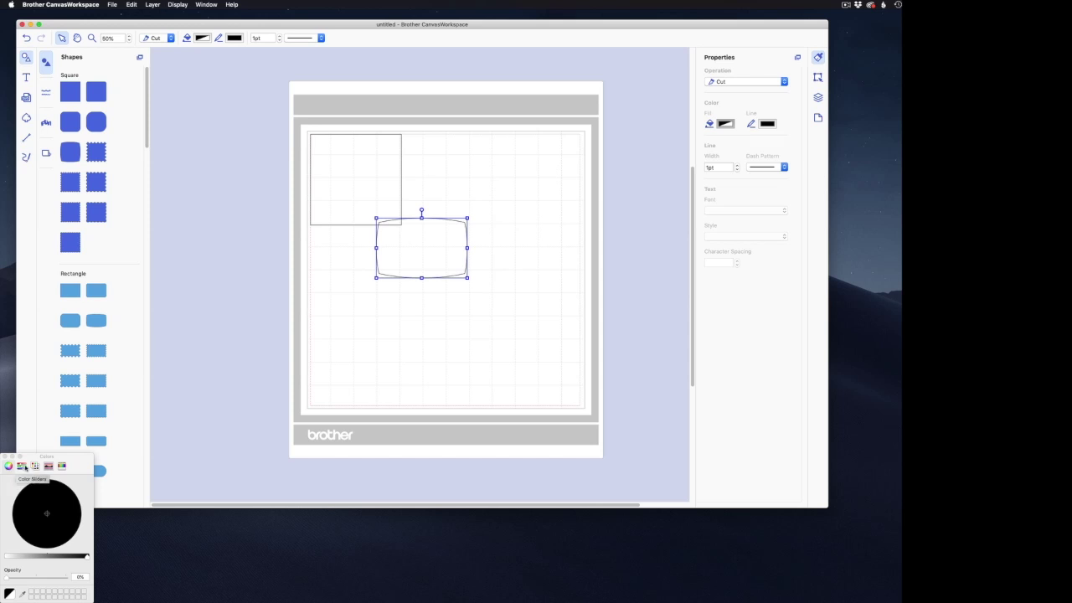
pyautogui.click(23, 467)
pyautogui.click(34, 466)
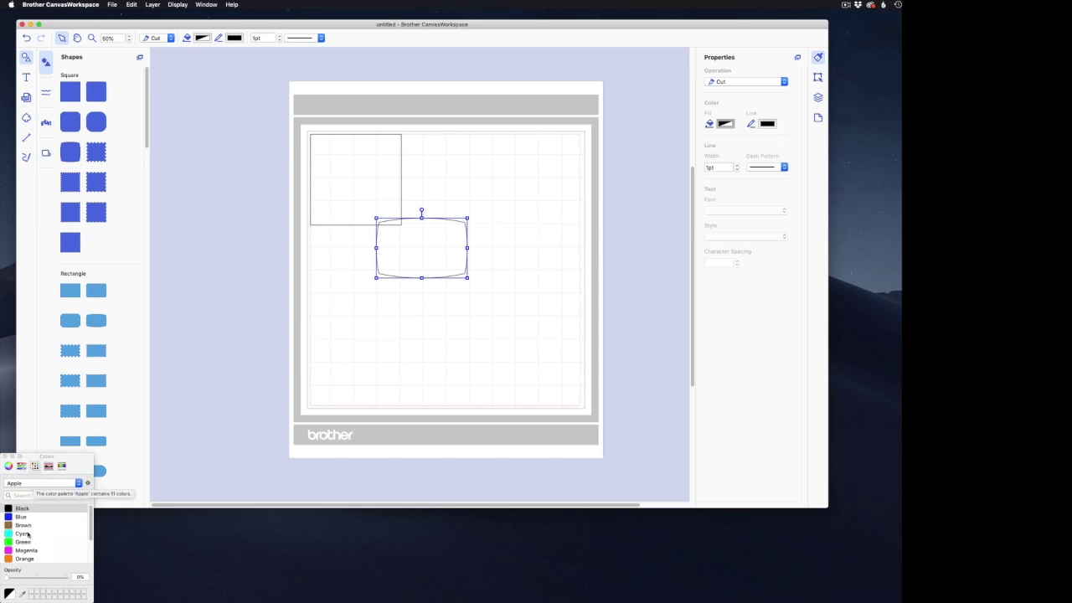
pyautogui.click(24, 534)
pyautogui.click(345, 205)
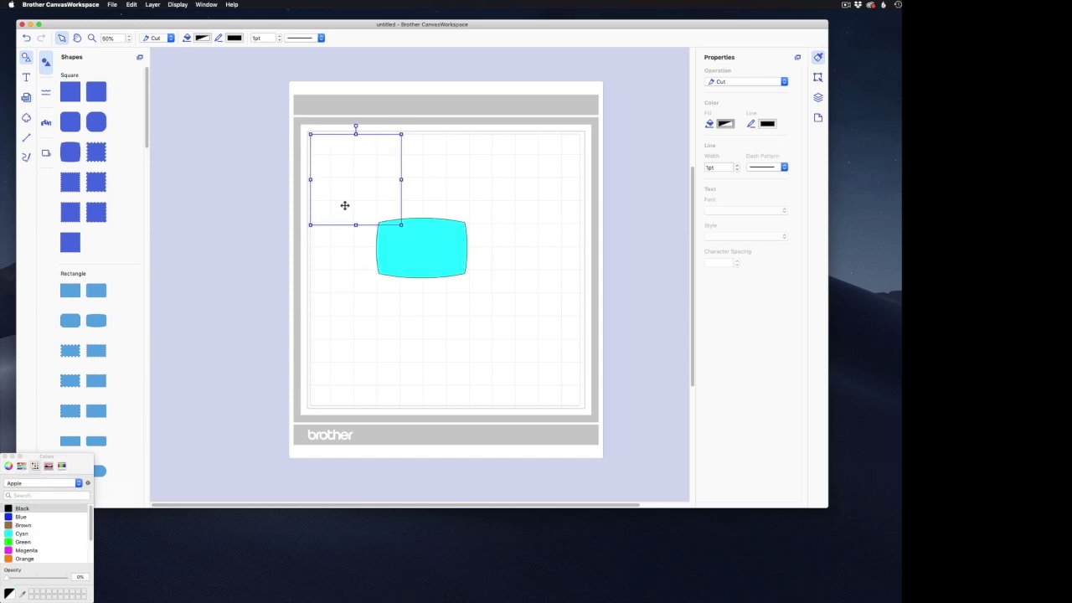
pyautogui.click(26, 550)
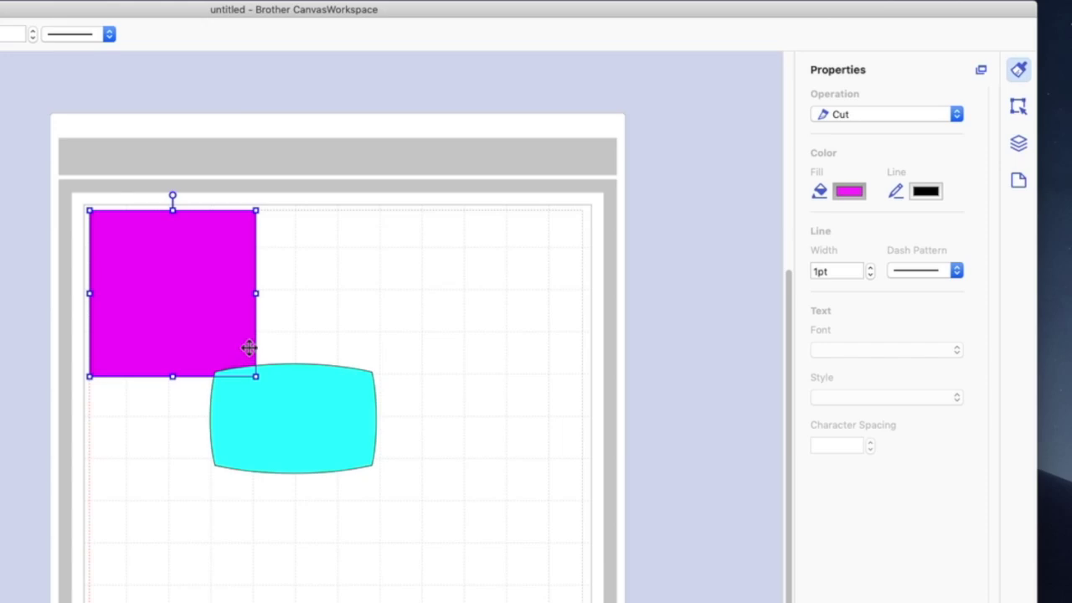
# Step: Drag the cyan rounded rectangle up to overlap the square and show the Layers list
pyautogui.click(440, 267)
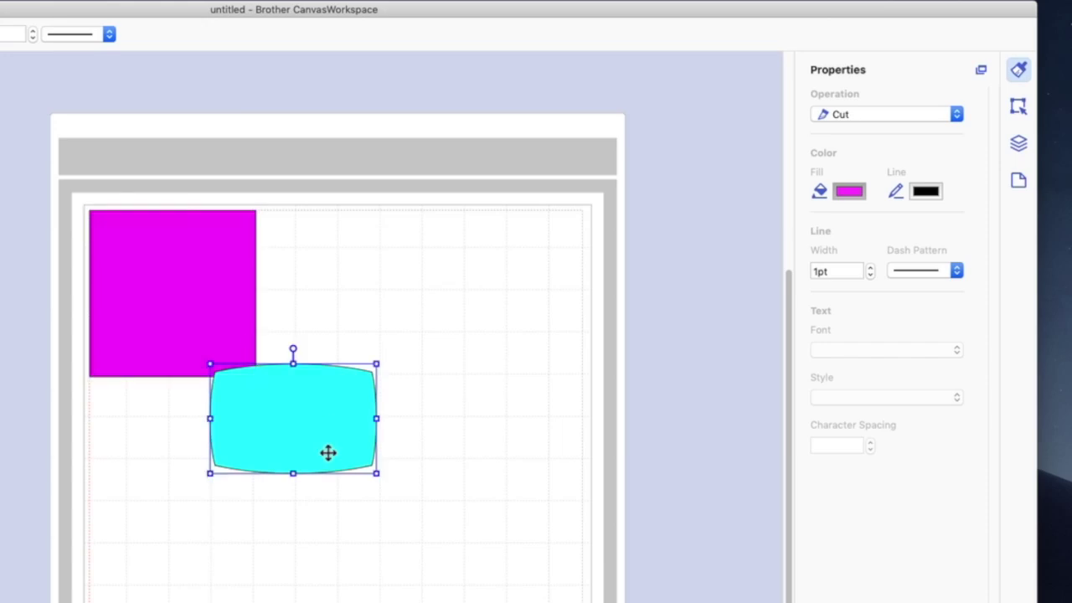
pyautogui.moveTo(441, 266); pyautogui.dragTo(429, 211)
pyautogui.moveTo(306, 351); pyautogui.dragTo(296, 326)
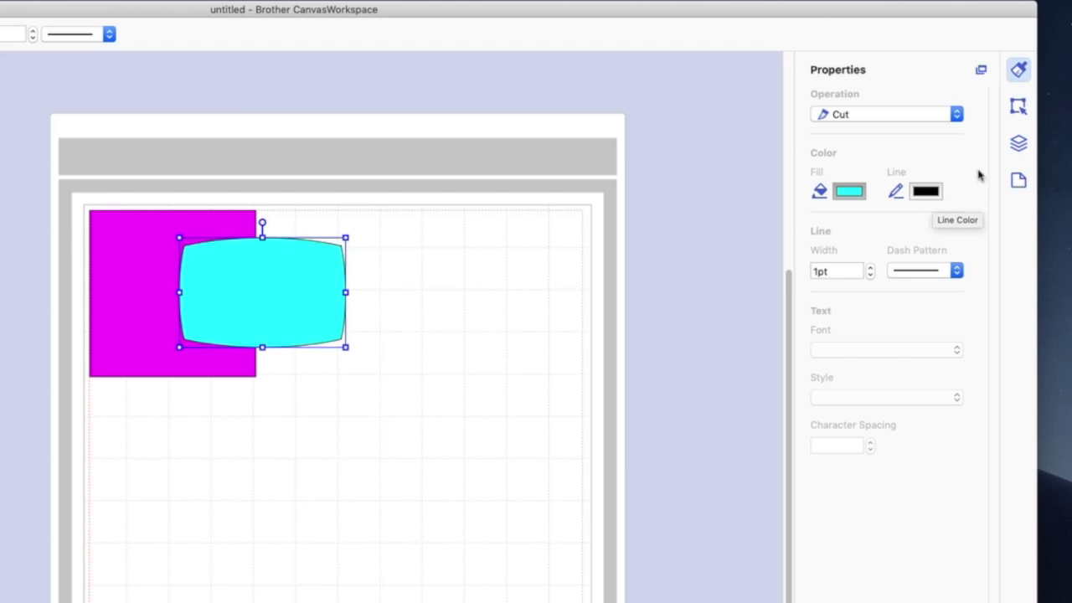
pyautogui.click(1017, 144)
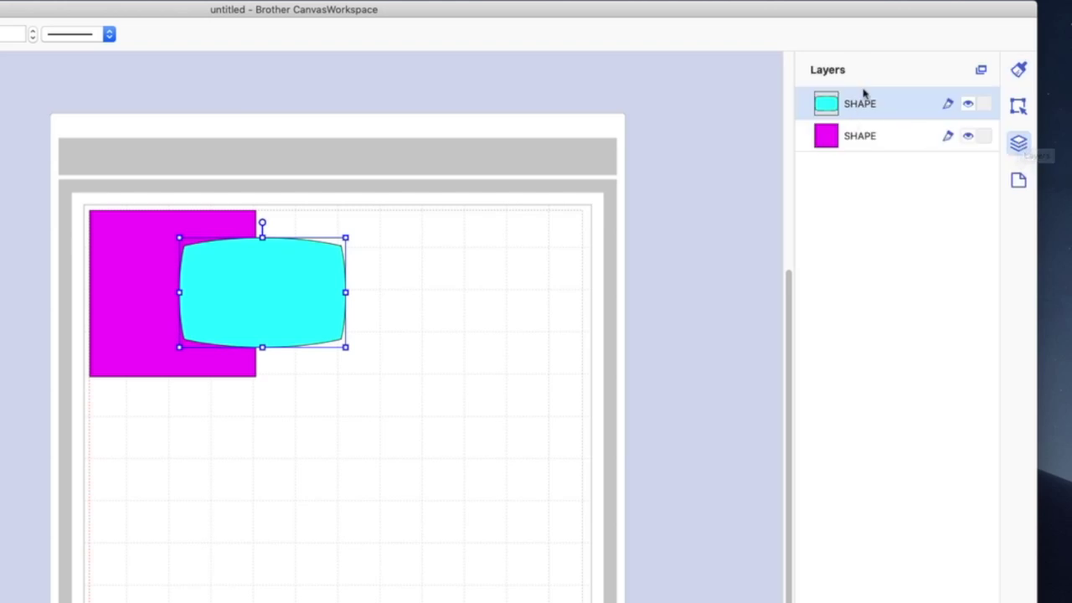
# Step: Move the cyan shape's layer below the magenta square, then hide and reshow the cyan shape
pyautogui.moveTo(862, 106); pyautogui.dragTo(858, 150)
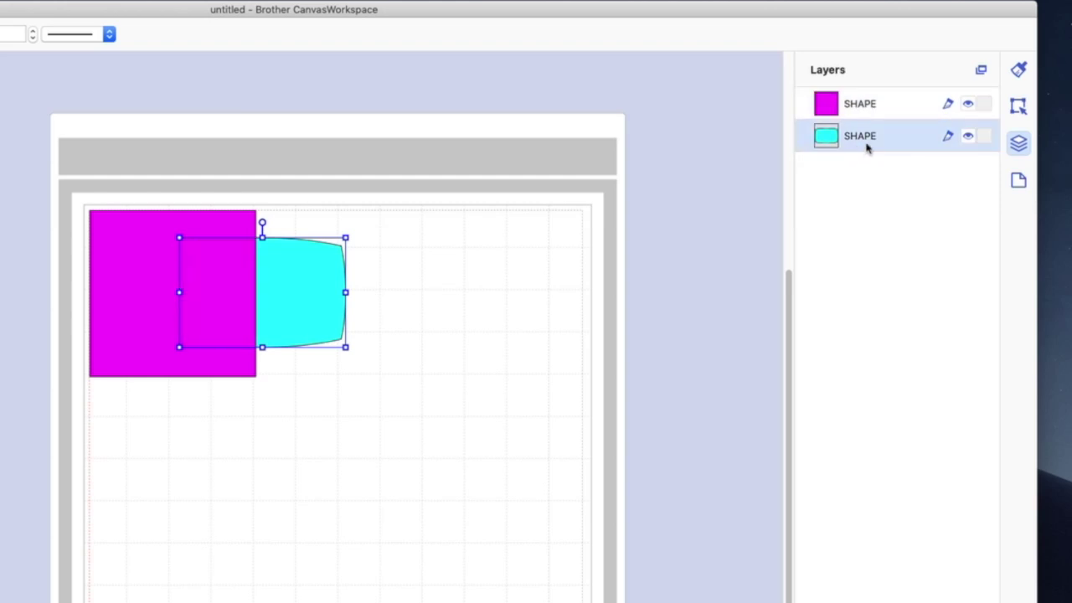
pyautogui.click(968, 137)
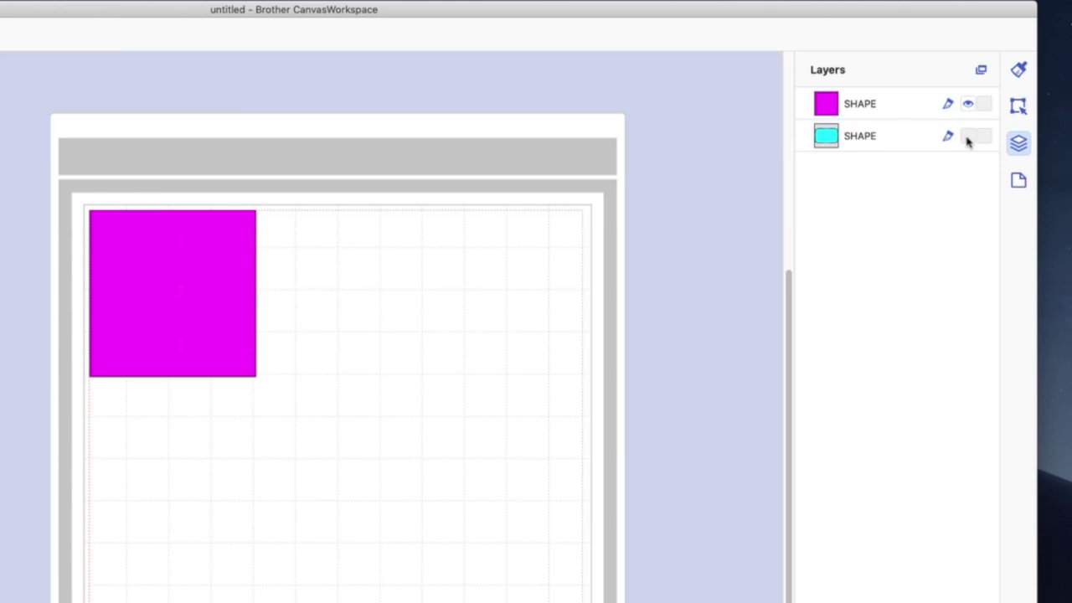
pyautogui.click(967, 137)
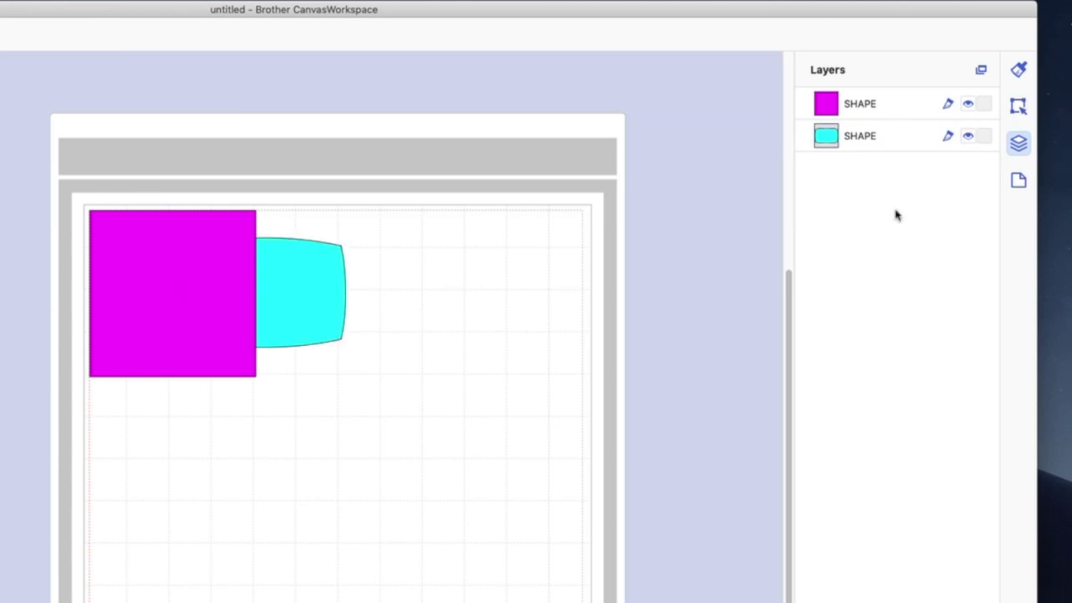
pyautogui.moveTo(468, 513); pyautogui.dragTo(78, 209)
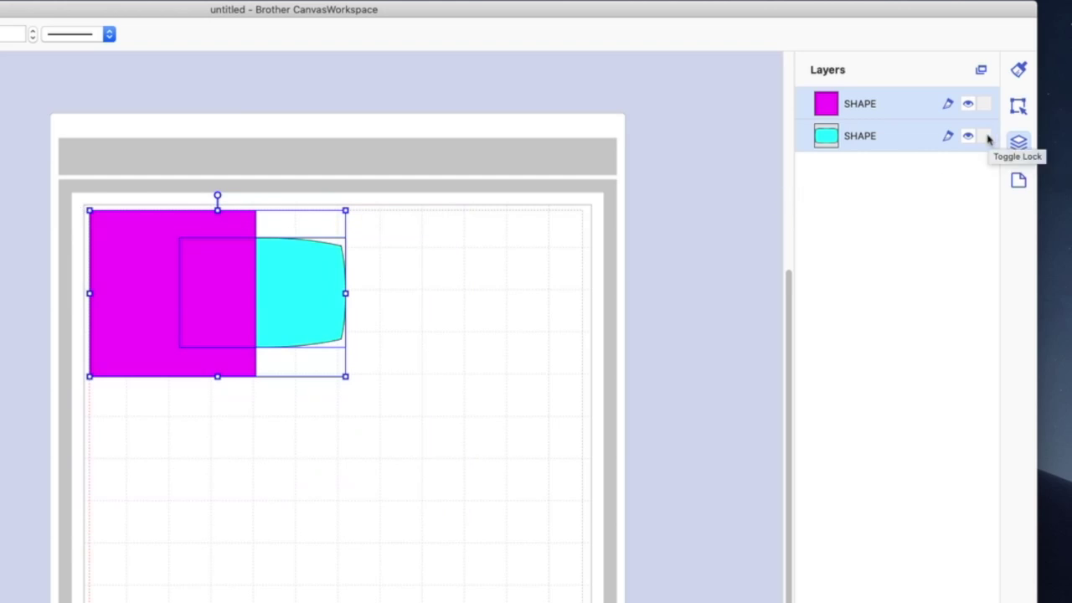
pyautogui.click(515, 333)
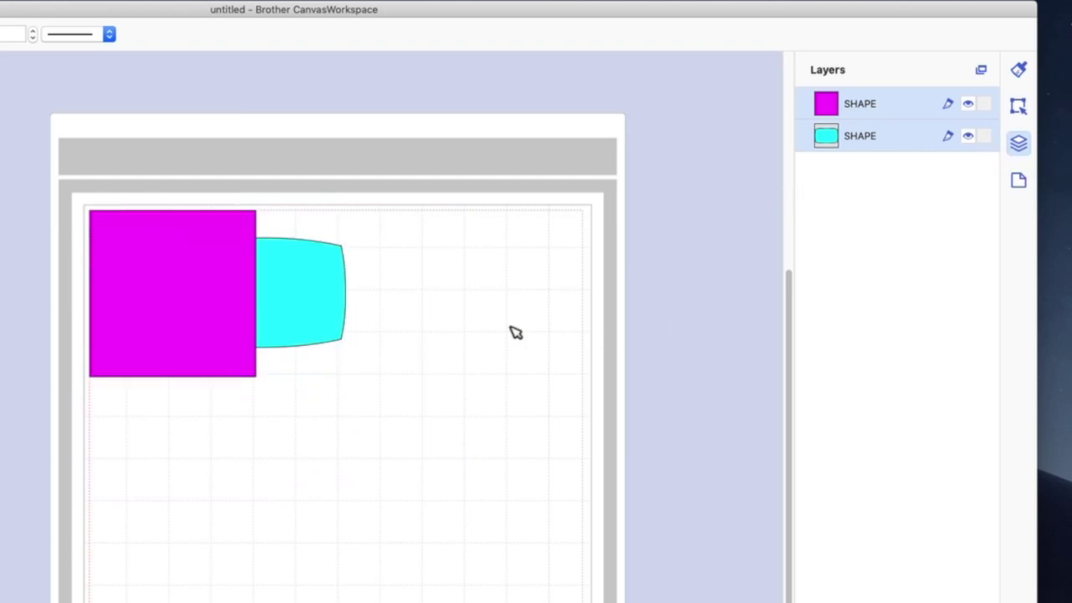
# Step: Lock the cyan layer, select and deselect the magenta square, then unlock the cyan layer
pyautogui.click(985, 137)
pyautogui.moveTo(494, 447); pyautogui.dragTo(273, 332)
pyautogui.click(222, 287)
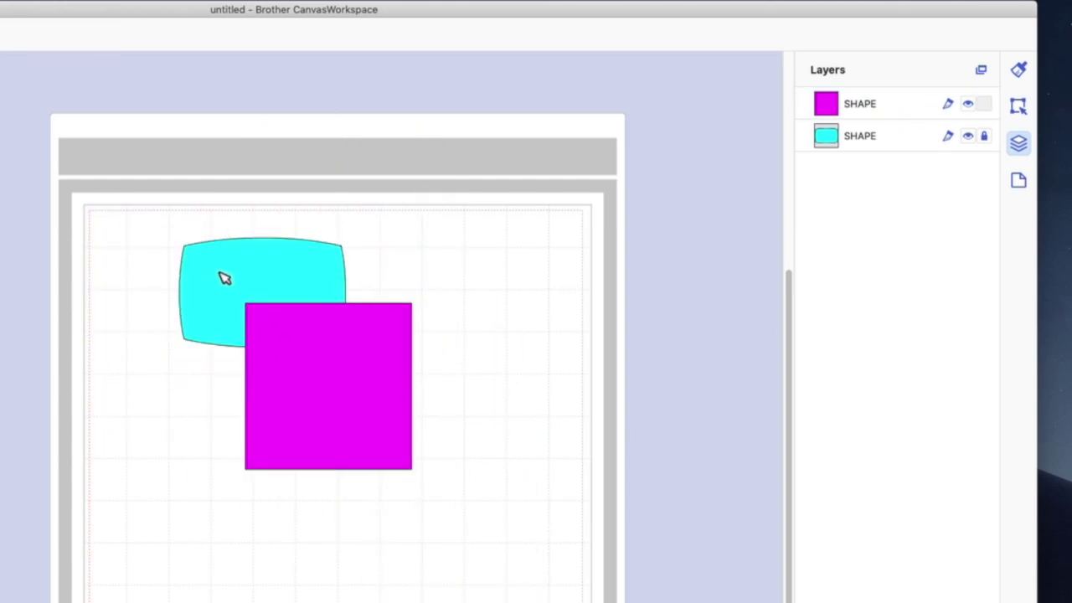
pyautogui.click(985, 137)
# Step: Switch the cyan shape from Cut to Draw, then back to Cut
pyautogui.click(948, 138)
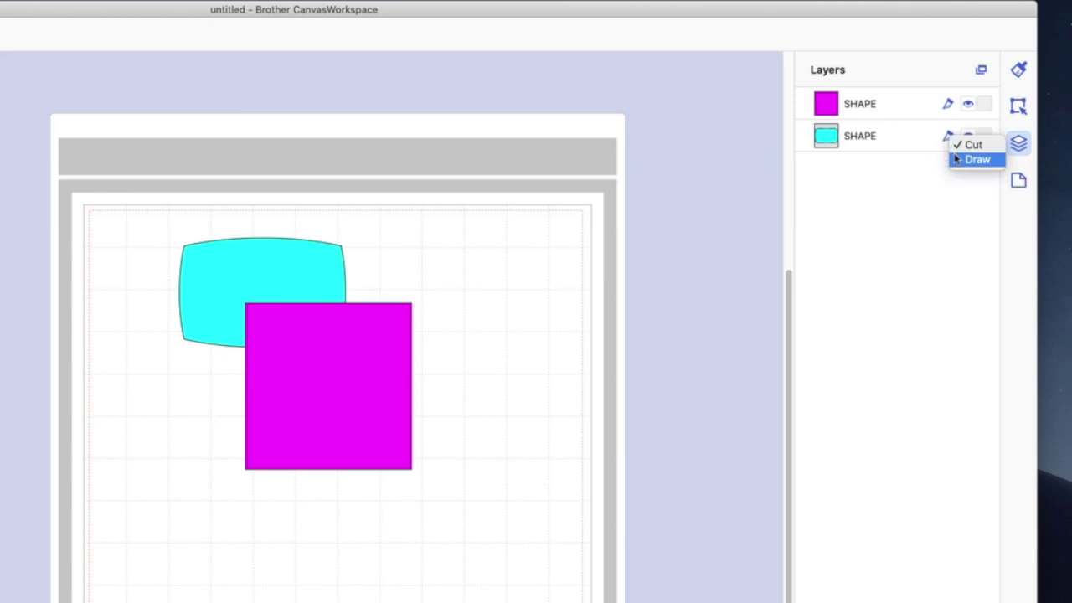
pyautogui.click(955, 159)
pyautogui.click(947, 137)
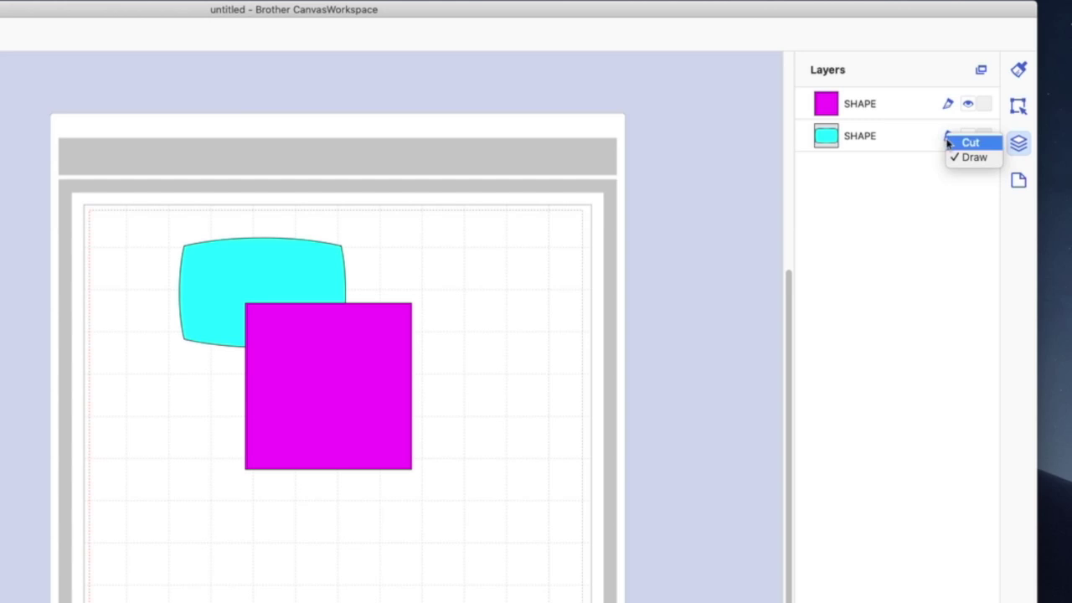
pyautogui.click(949, 143)
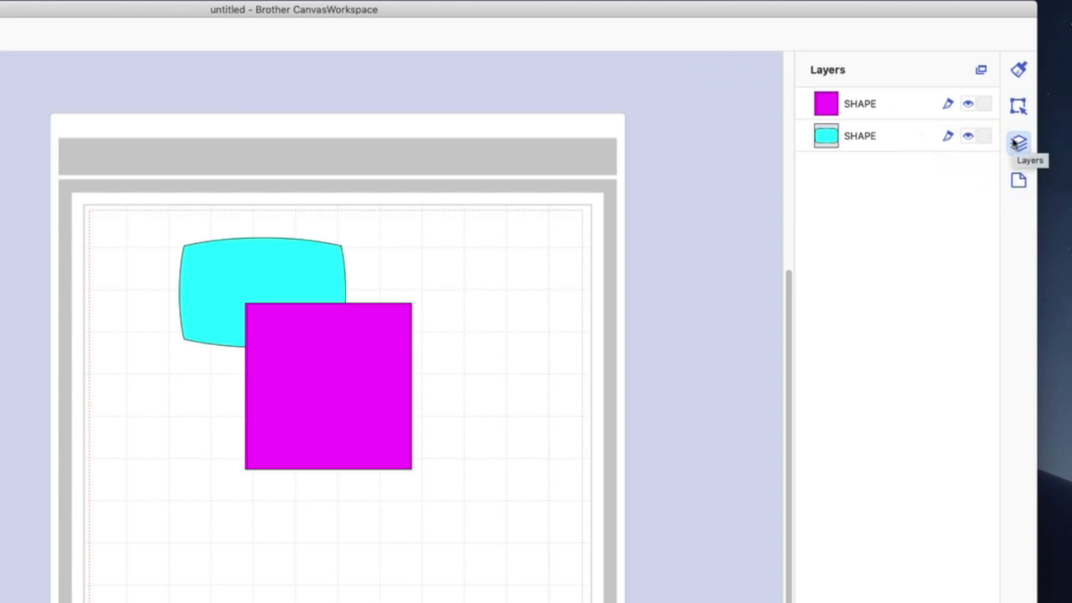
# Step: In Artboard settings, try 12" x 24" and Rolled Material, then return the artboard to 12" x 12"
pyautogui.click(1019, 180)
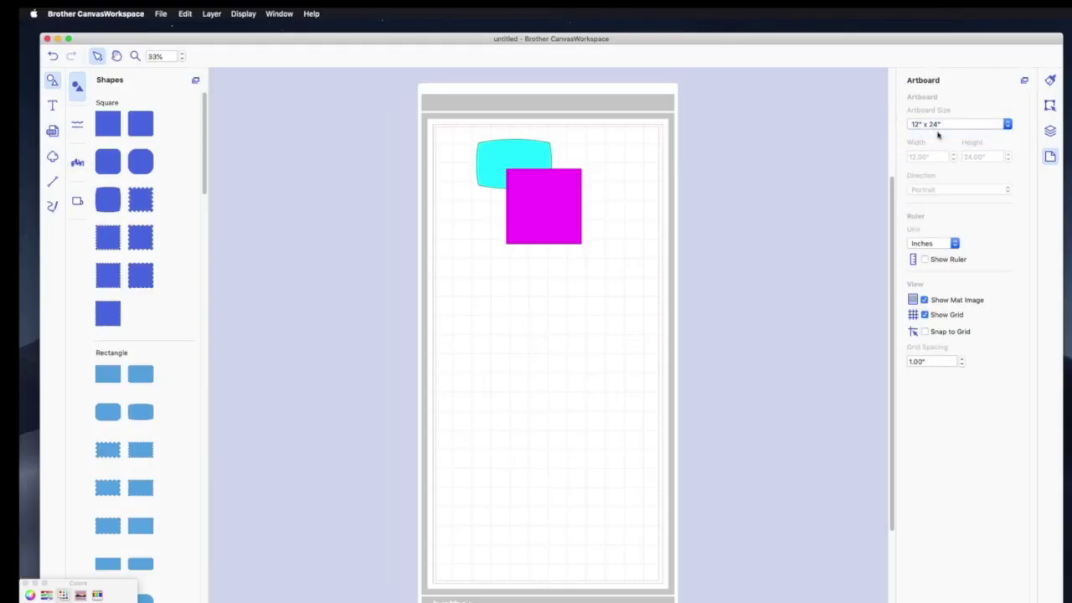
pyautogui.click(938, 124)
pyautogui.click(936, 134)
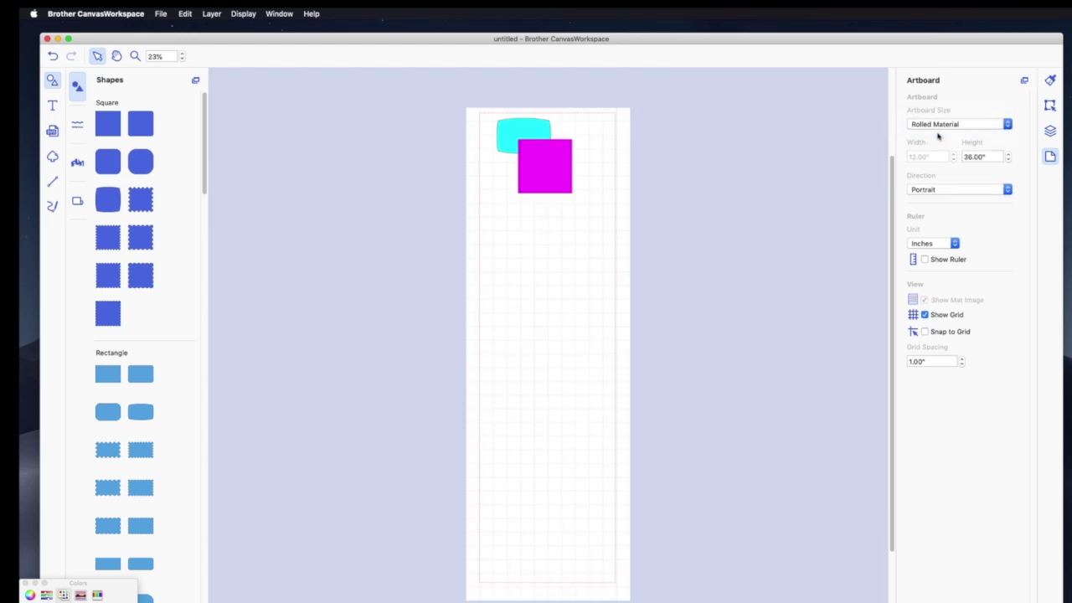
pyautogui.click(938, 124)
pyautogui.click(935, 115)
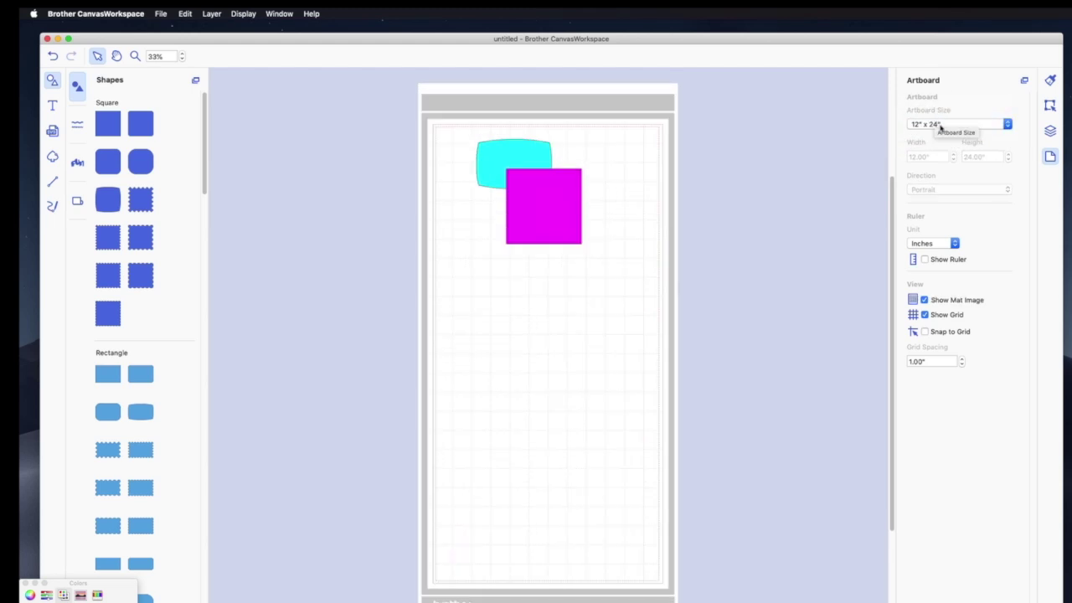
pyautogui.click(939, 124)
pyautogui.click(937, 115)
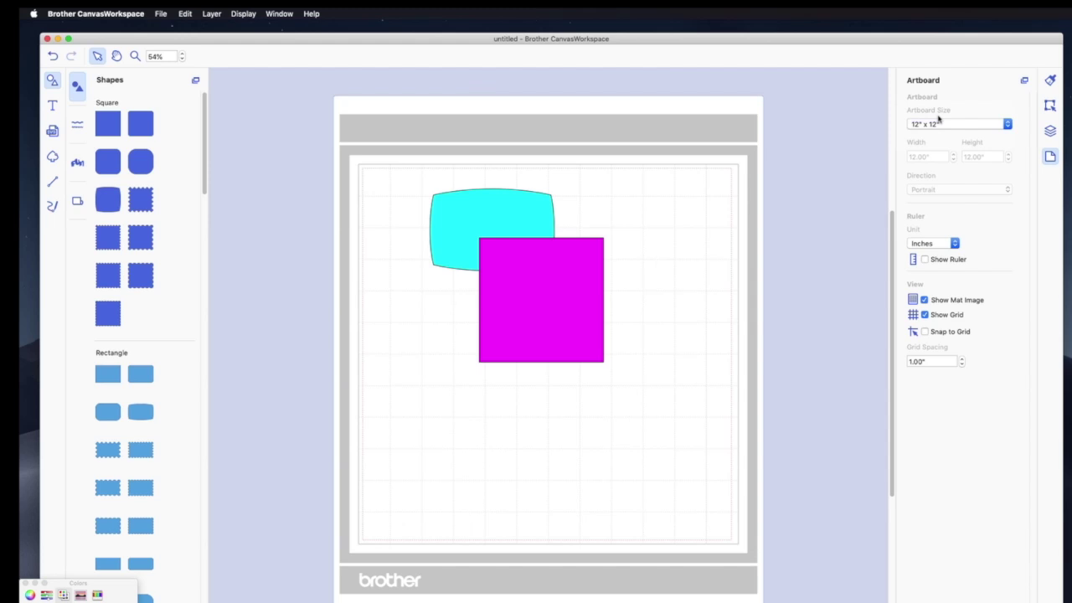
# Step: Toggle Show Ruler on and off, and Show Mat Image off and on
pyautogui.click(927, 260)
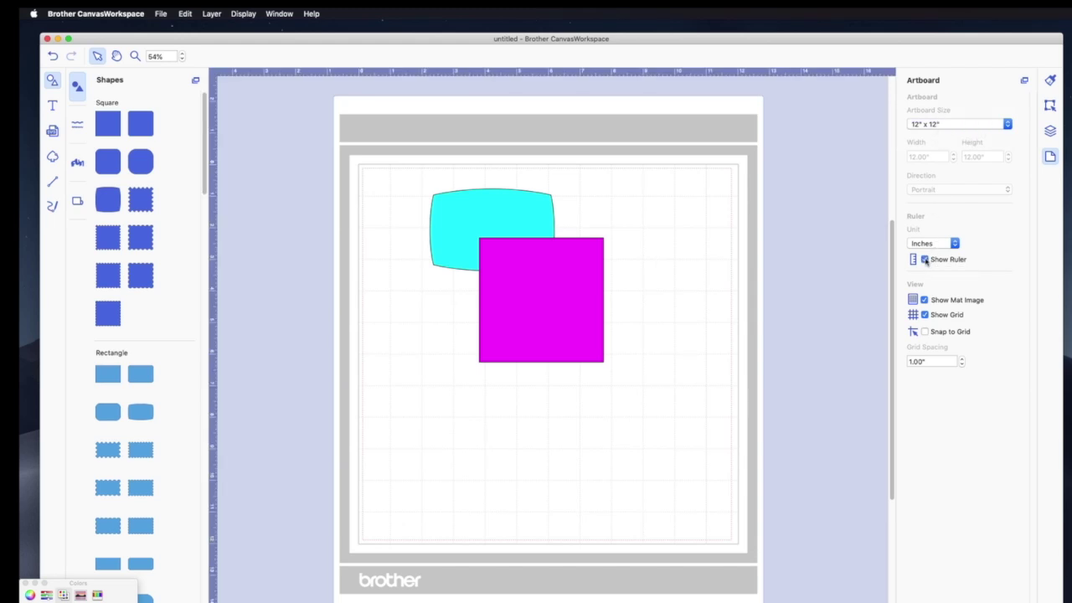
pyautogui.click(926, 260)
pyautogui.click(925, 300)
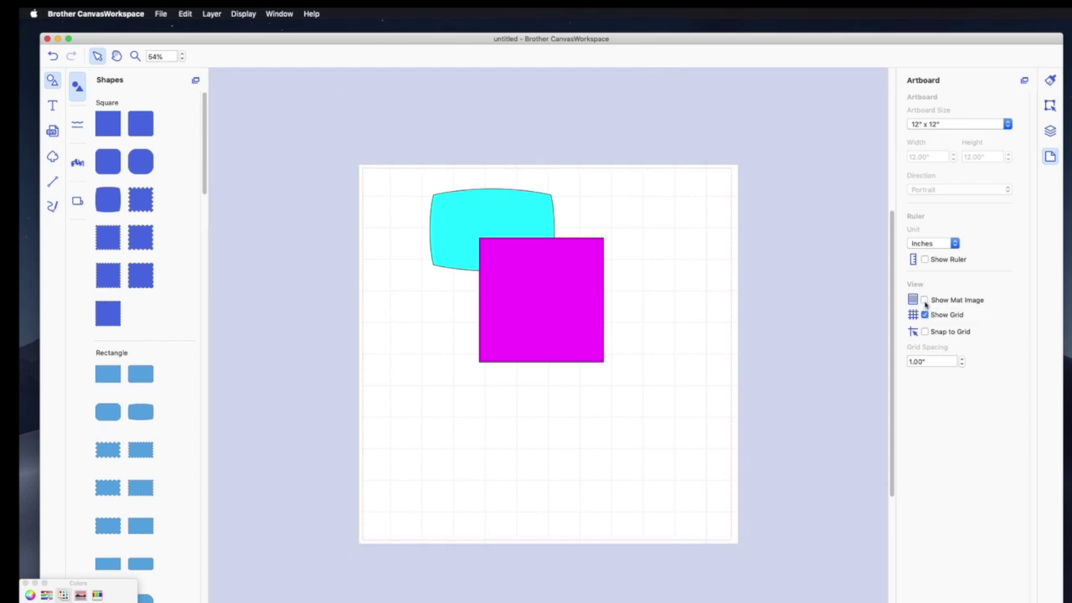
pyautogui.click(925, 301)
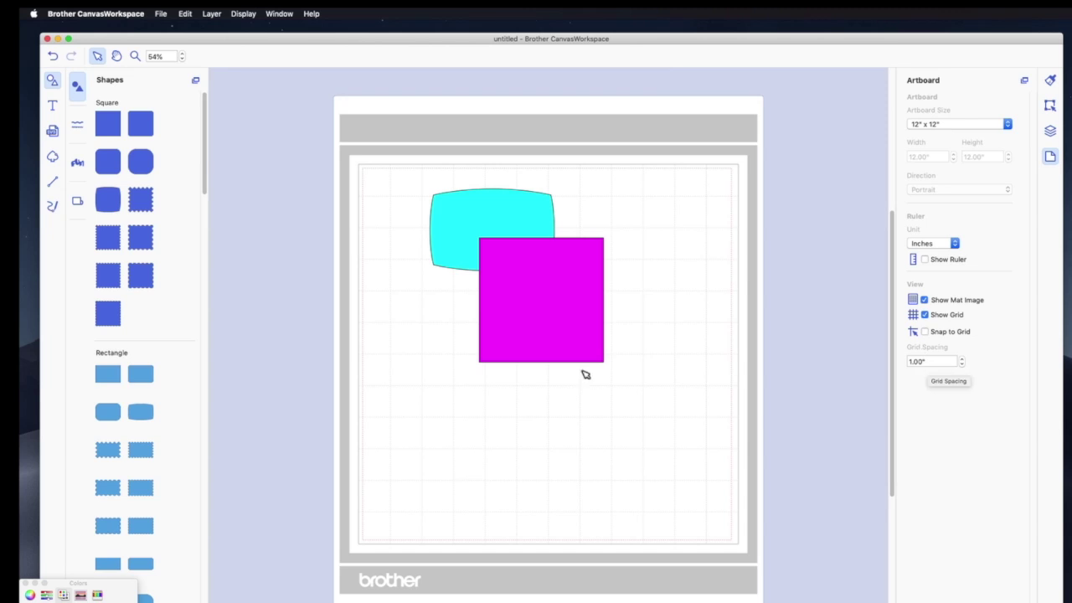
# Step: Move the Colors panel up beside the shapes list and open the File menu
pyautogui.moveTo(72, 582); pyautogui.dragTo(233, 327)
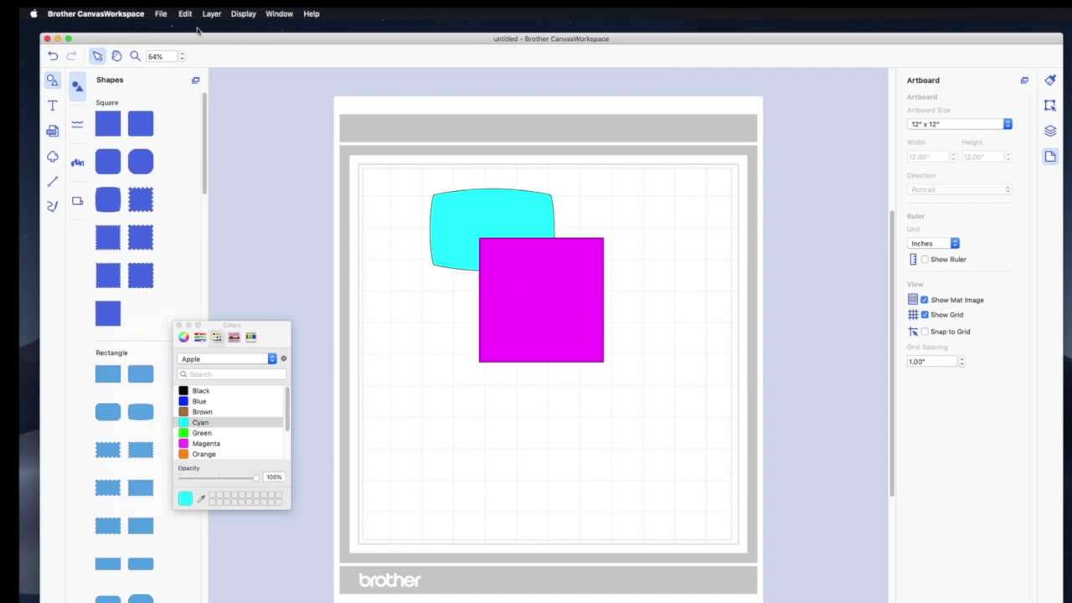
pyautogui.click(128, 15)
pyautogui.moveTo(157, 14)
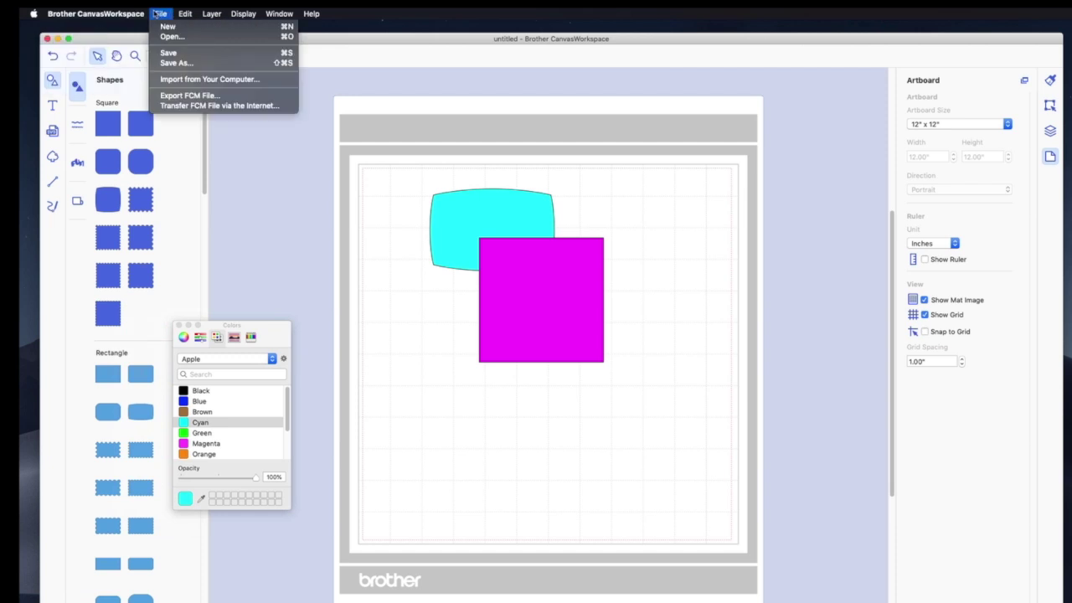
# Step: Choose File > Save, bringing up the save sheet for untitled.cwprj in Documents
pyautogui.click(168, 54)
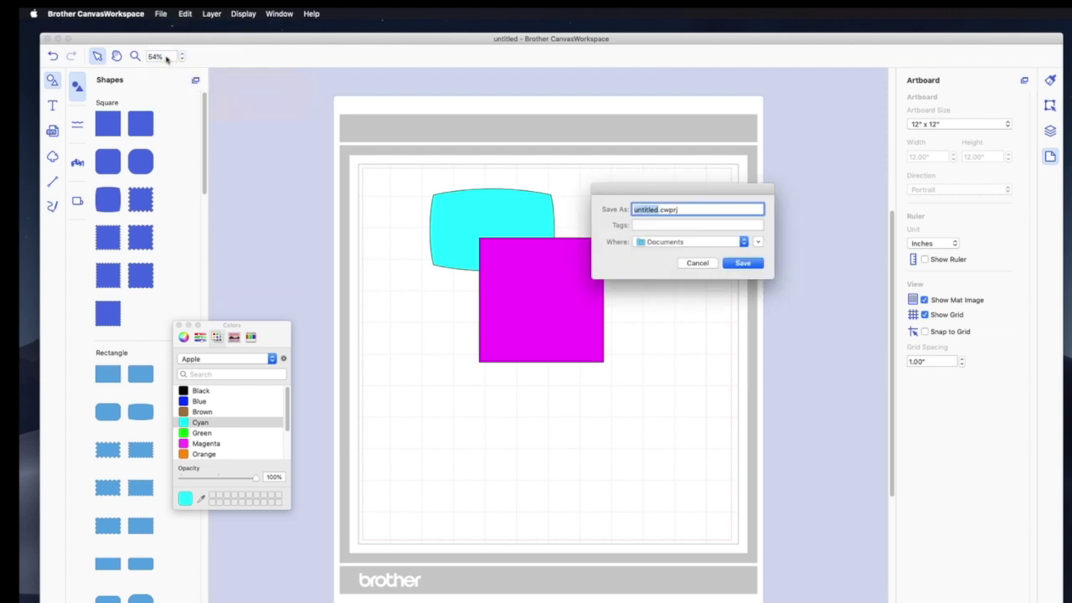